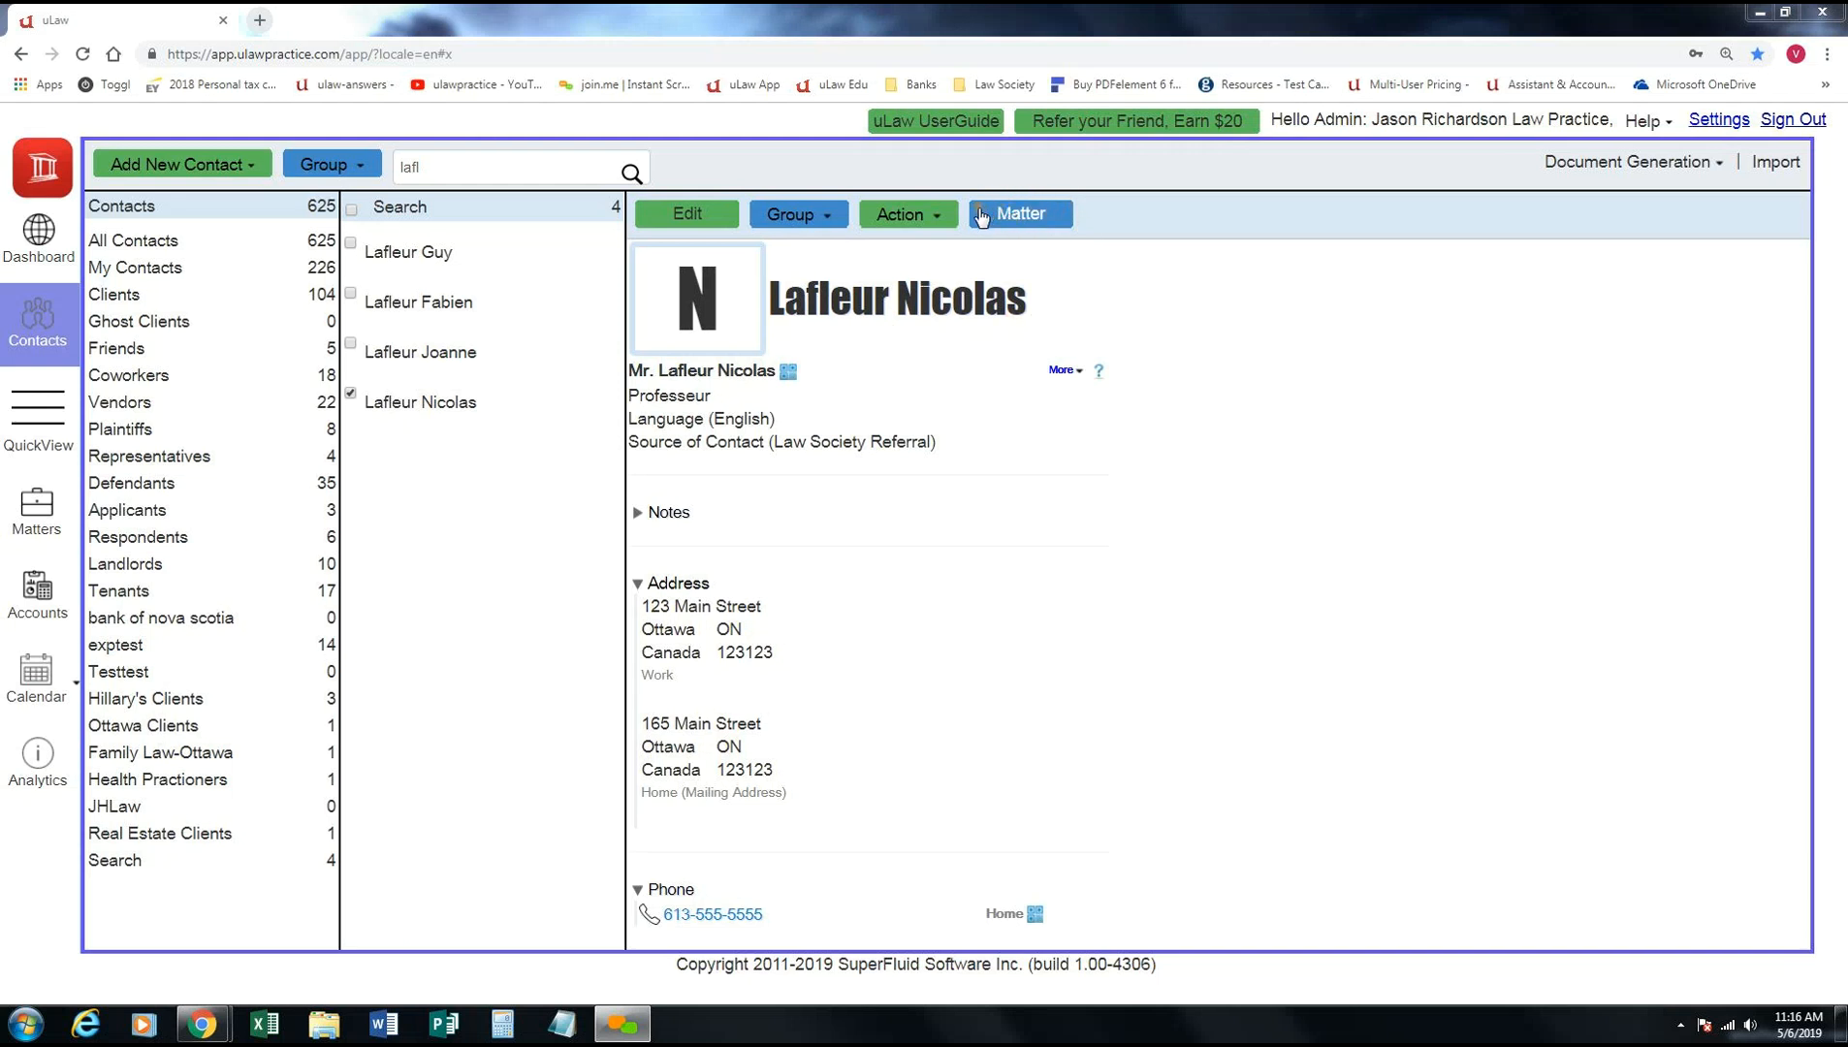
- Start a new matter for the open contact and title it "Conflit leur clôture"
click(1048, 217)
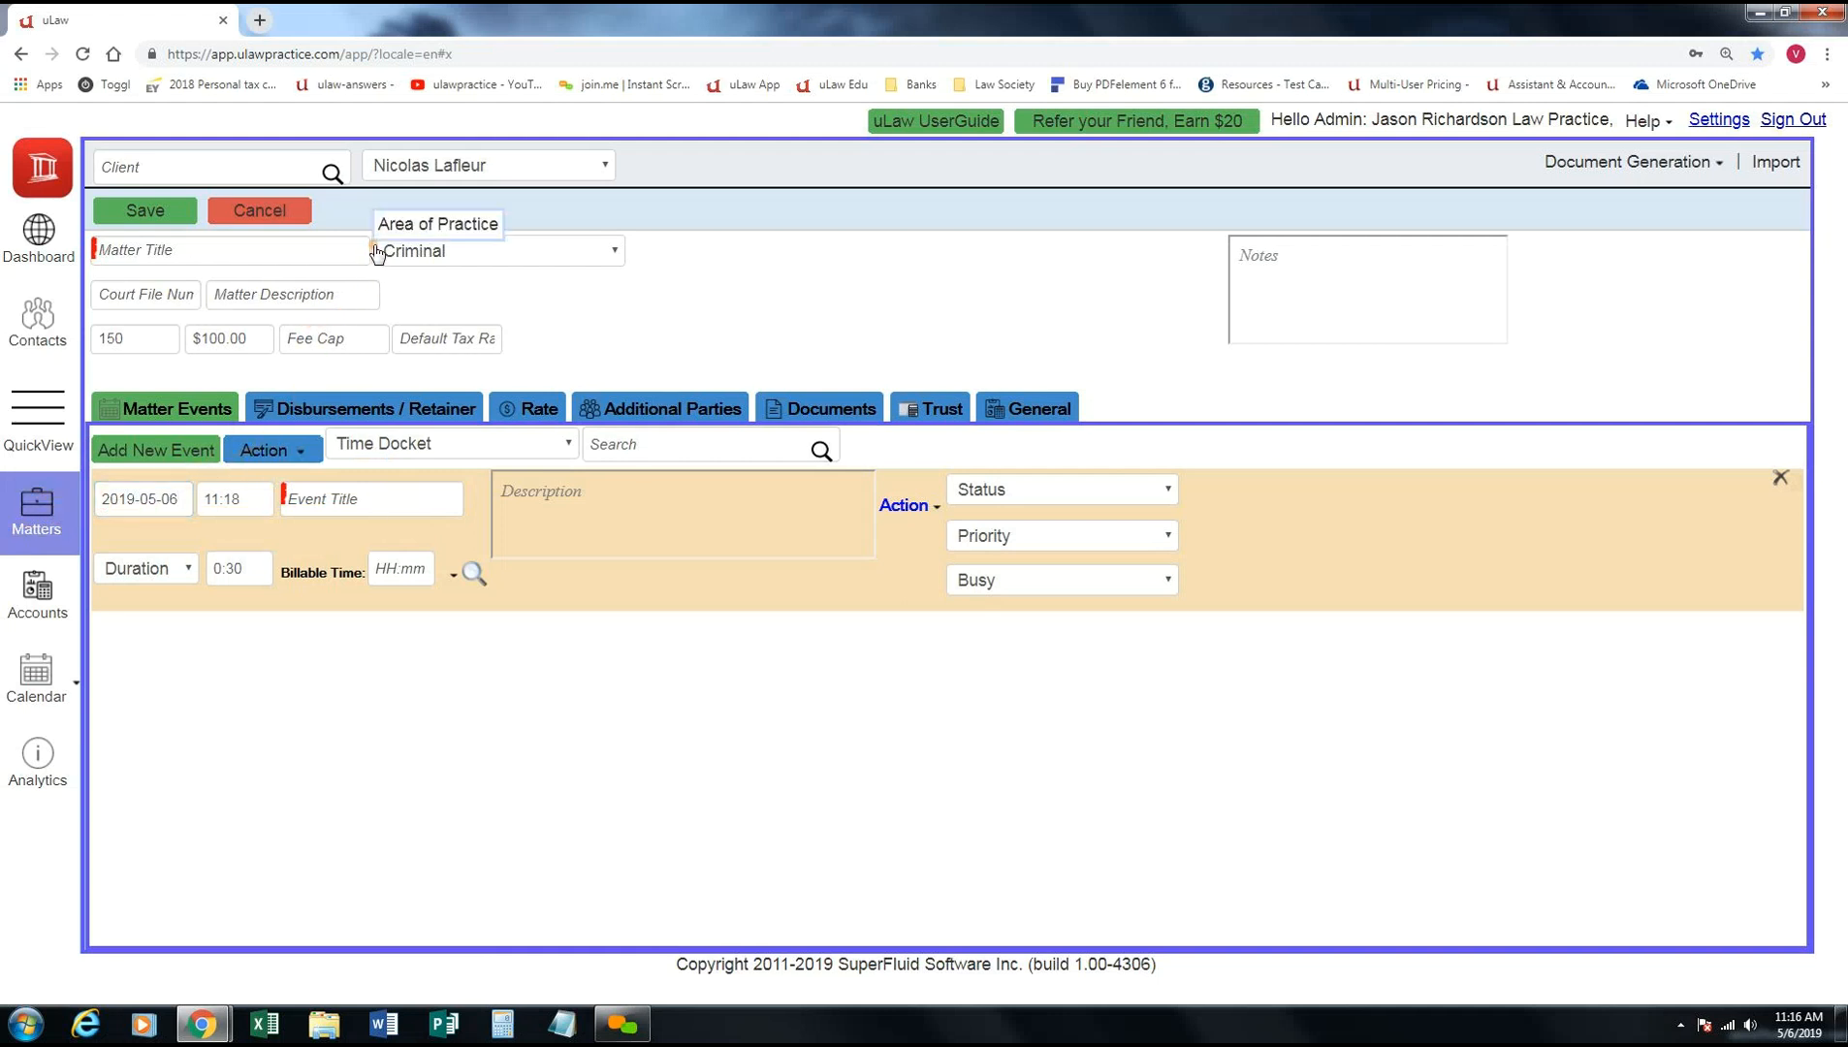
click(164, 251)
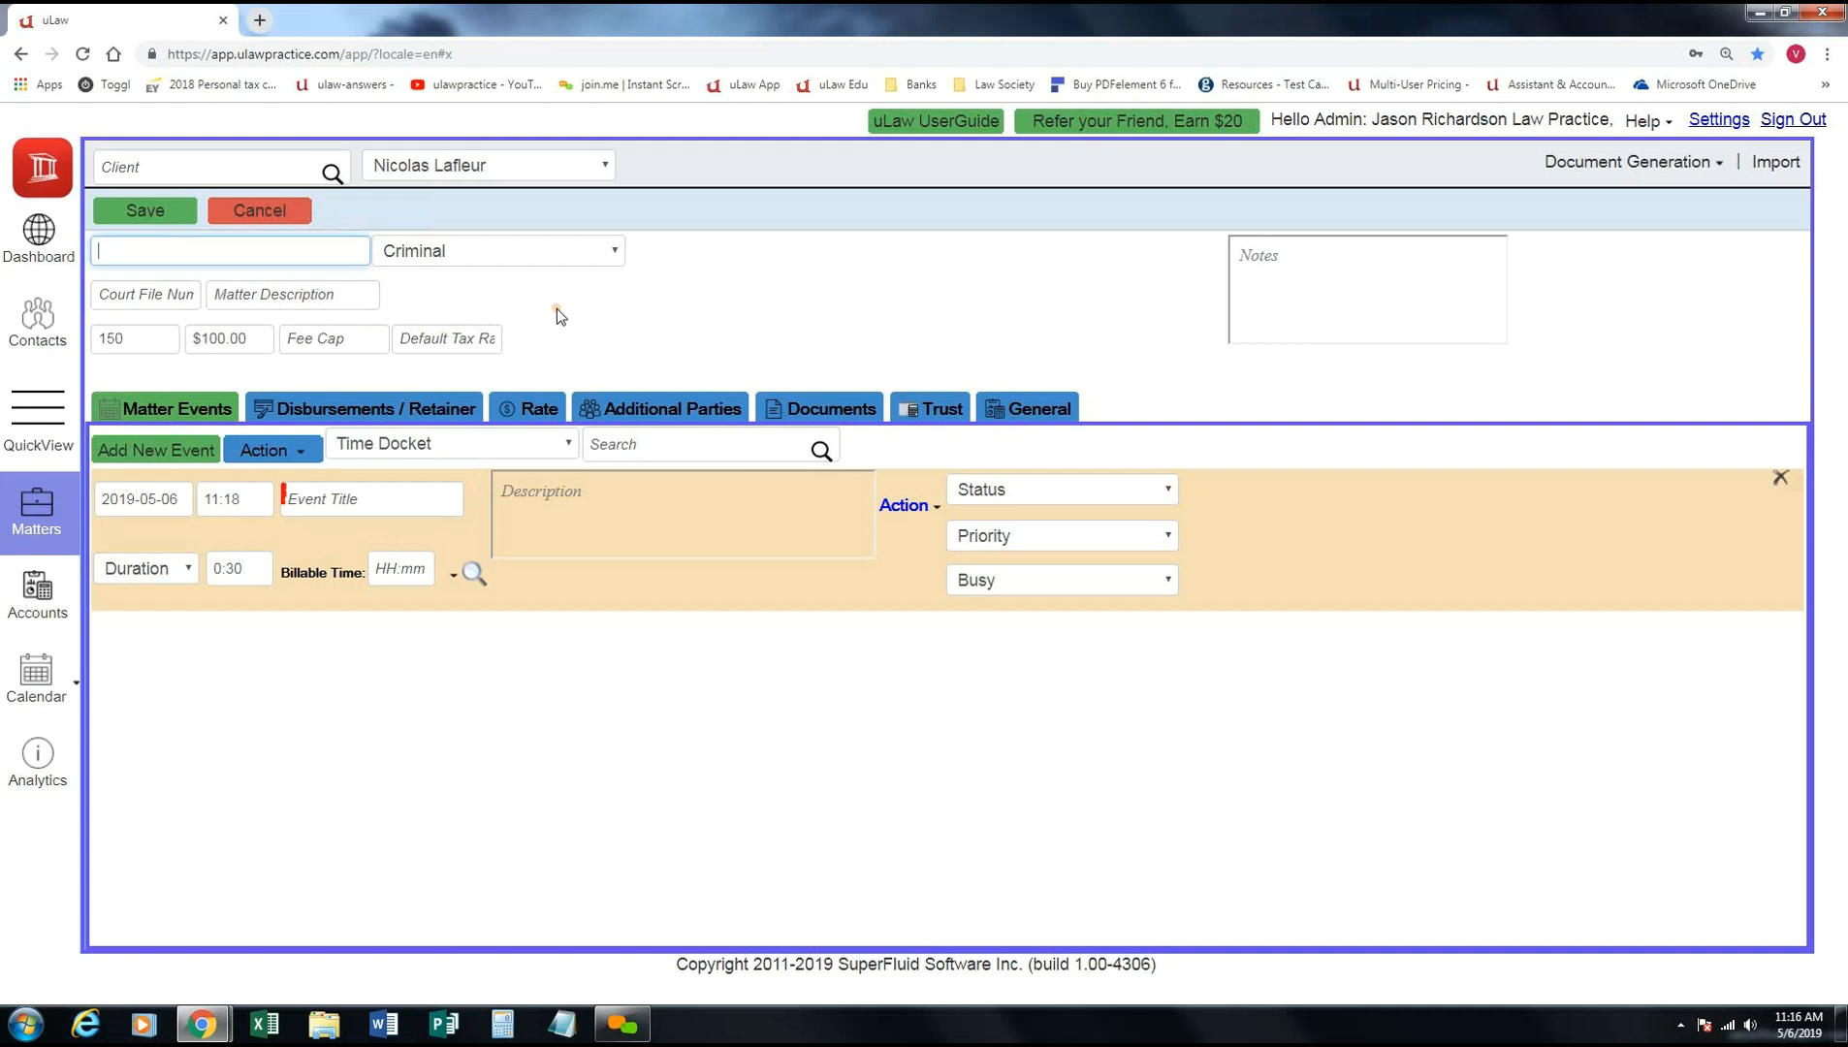
text(Conflit leur cloture)
key(BackSpace)
key(BackSpace)
key(BackSpace)
key(BackSpace)
text(ôture)
- Set the matter's area of practice to Small Claims and its court file number to 123123
click(511, 260)
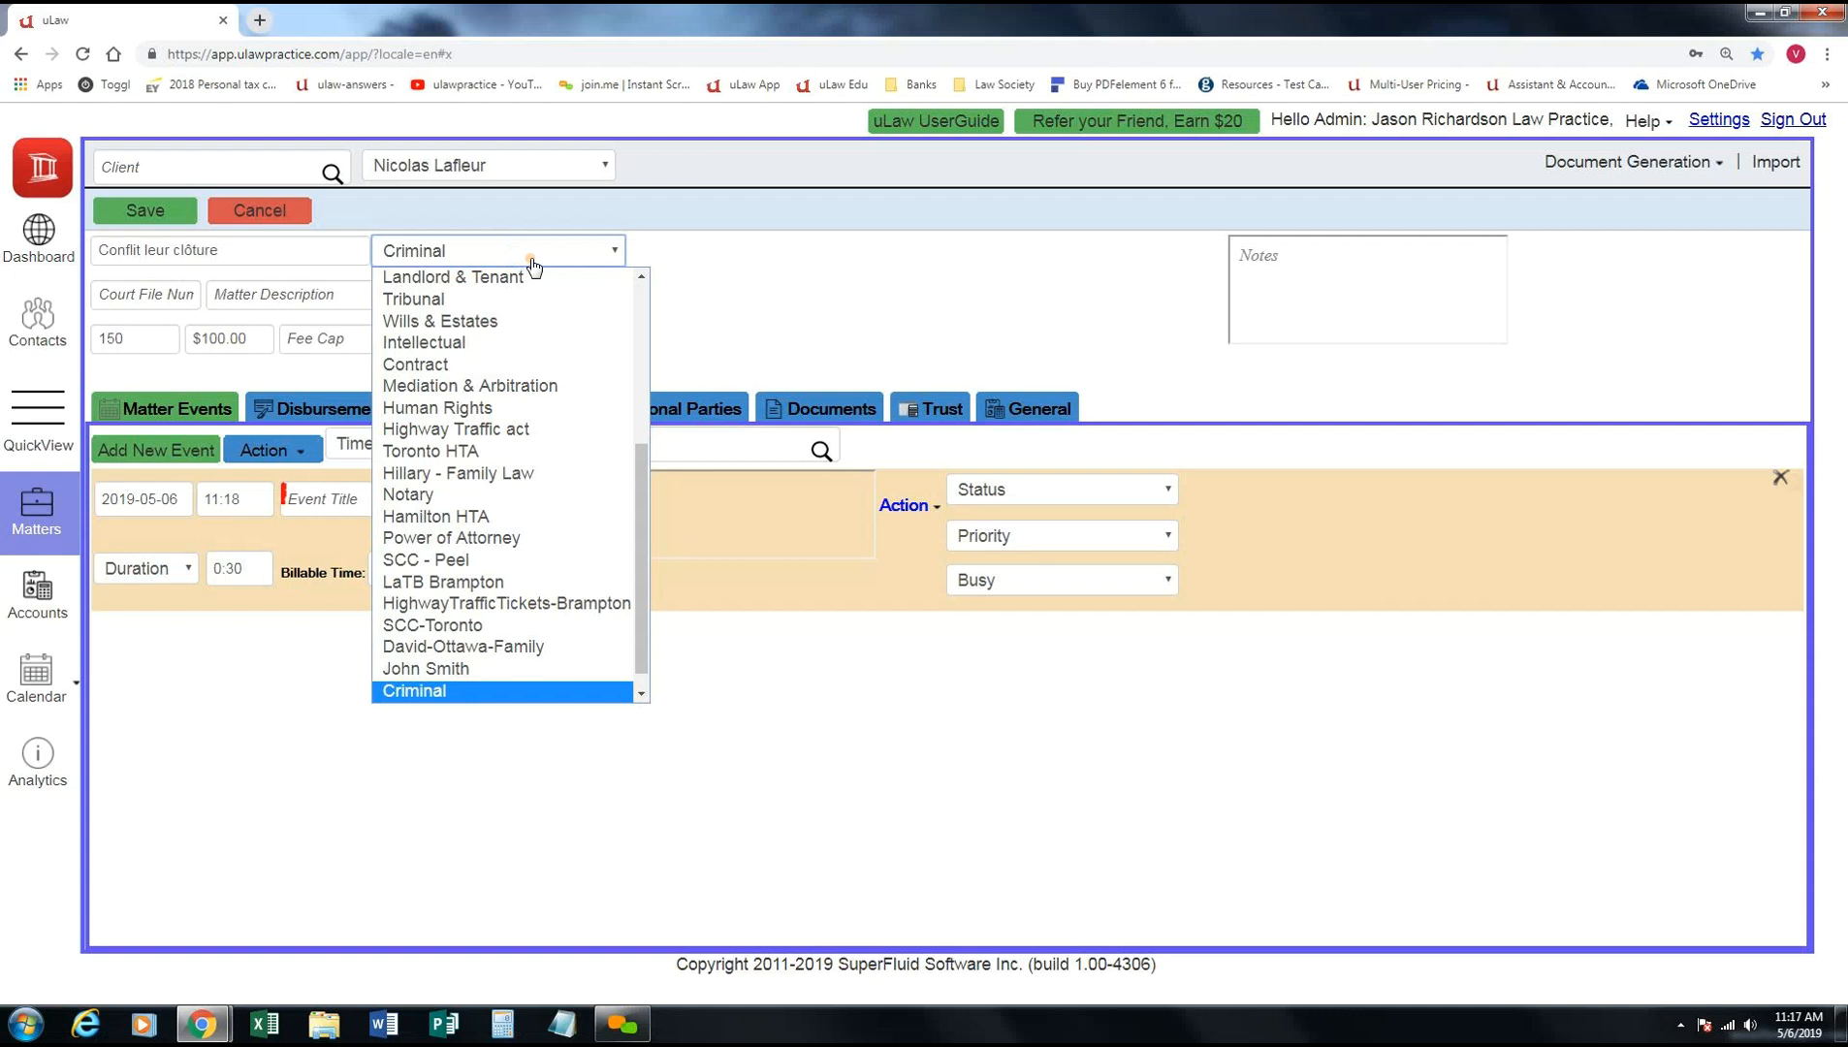
scroll(567, 349, up, 1)
drag(640, 476, 647, 312)
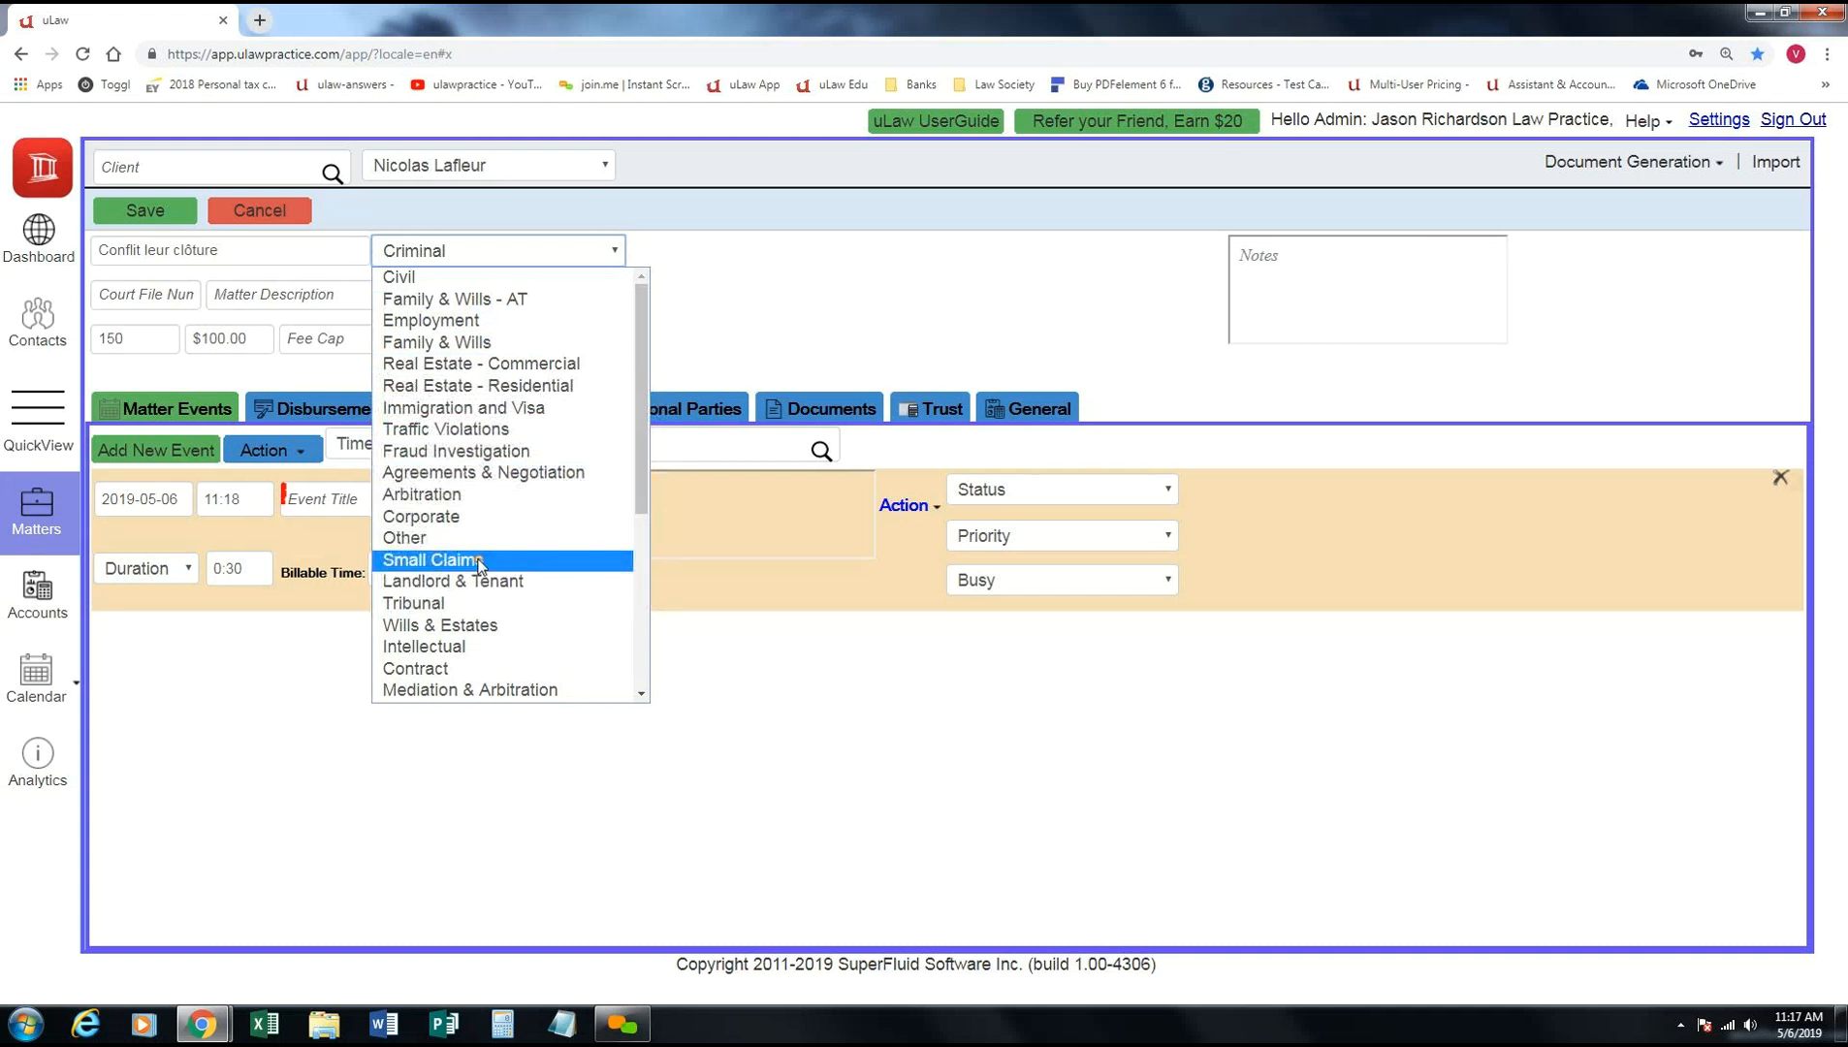
click(466, 563)
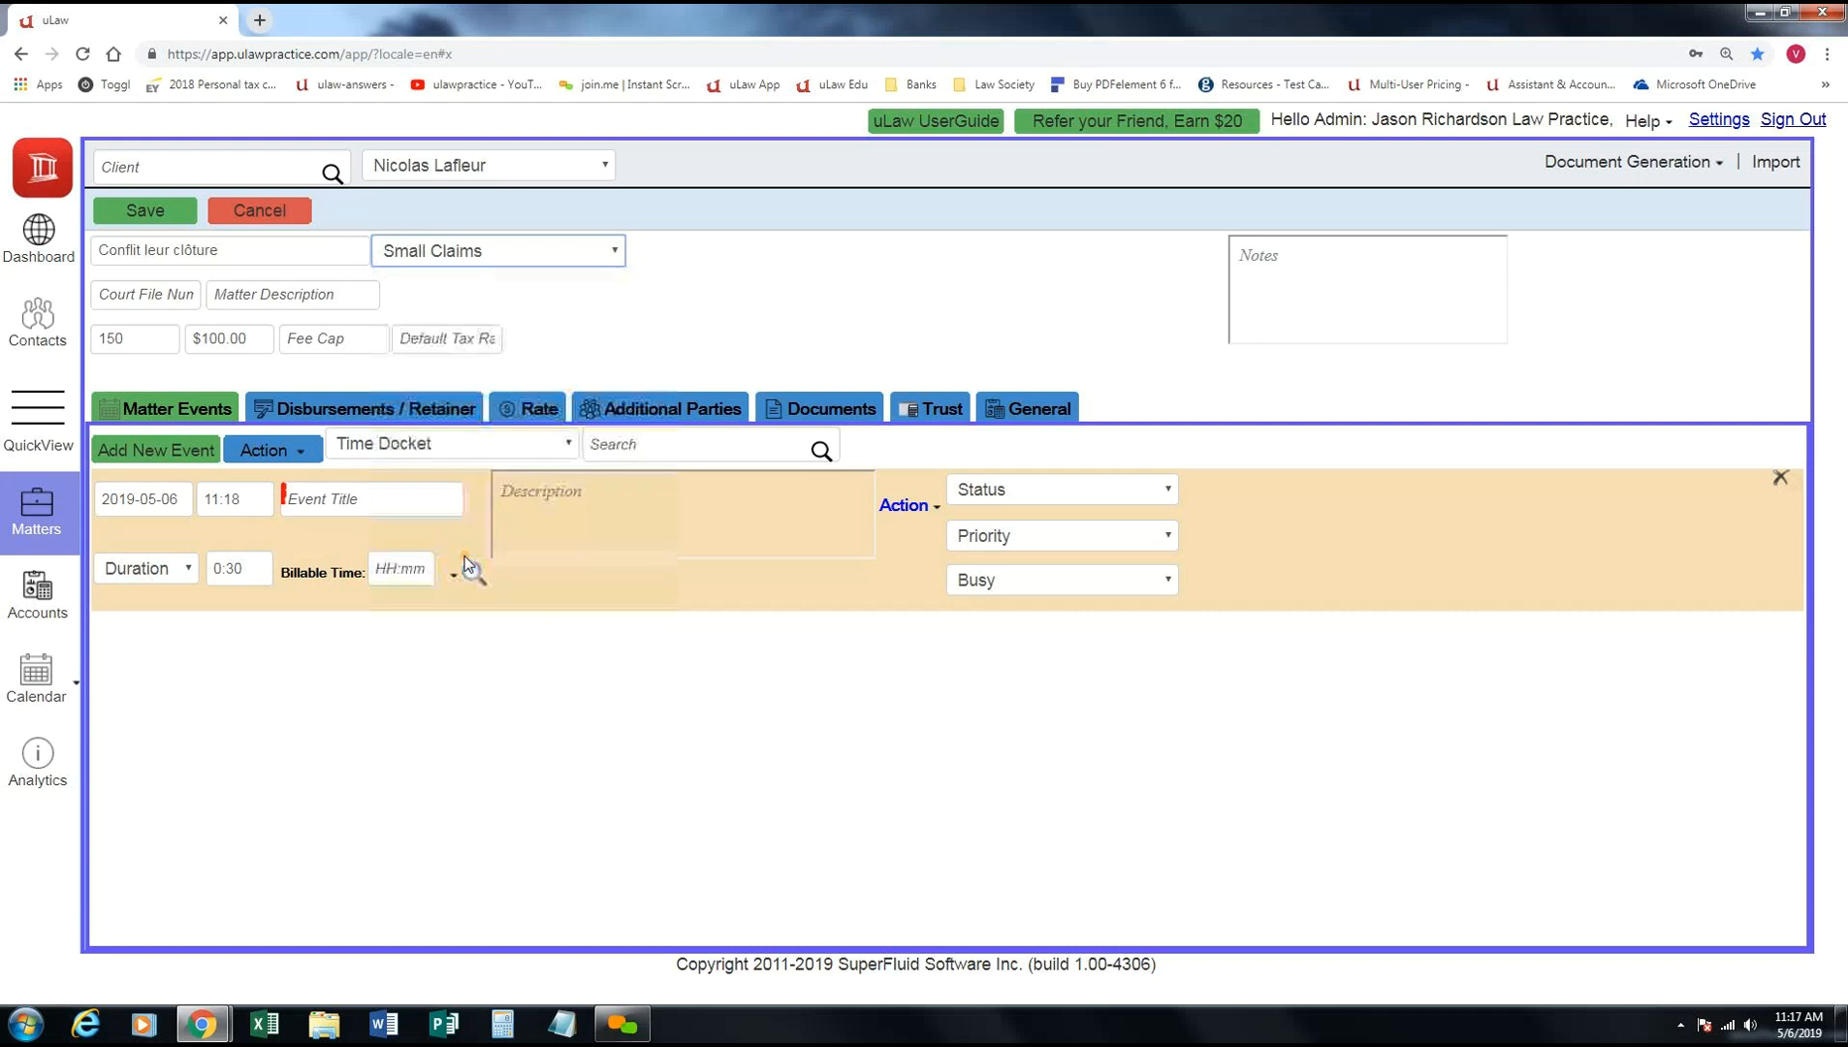
click(163, 295)
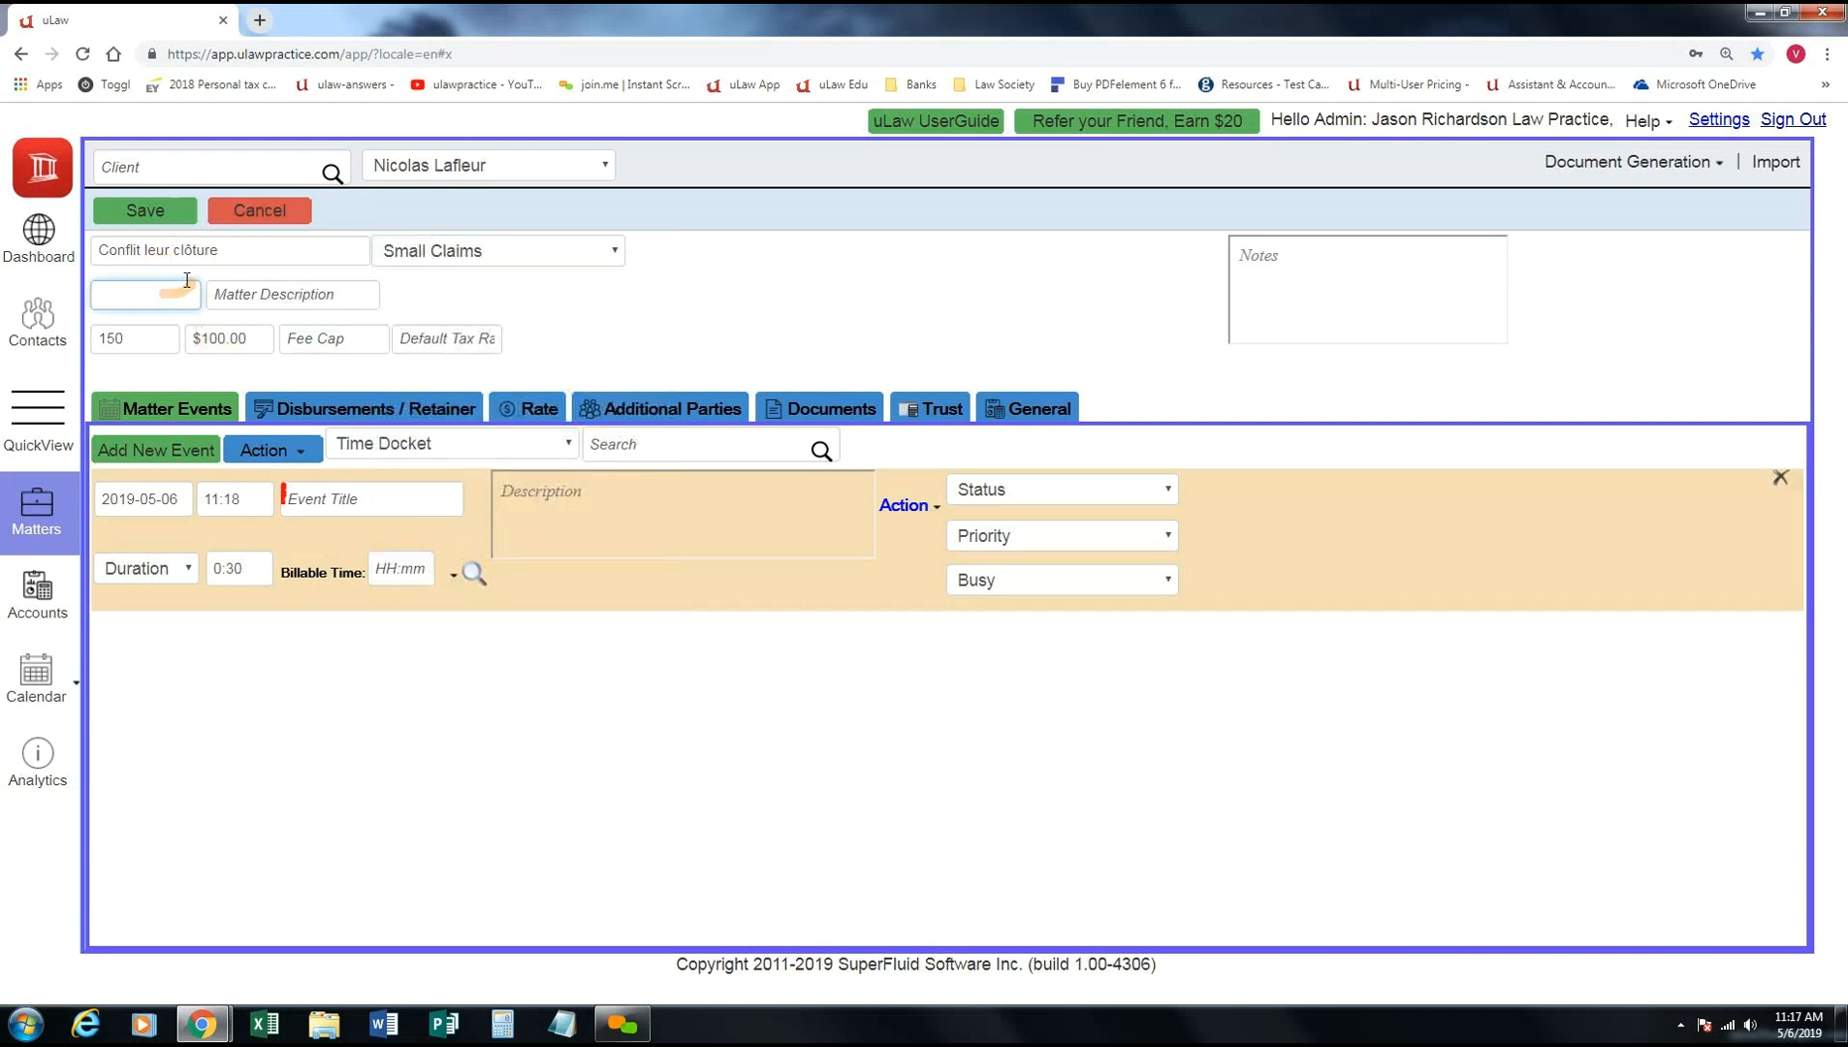
text(123123)
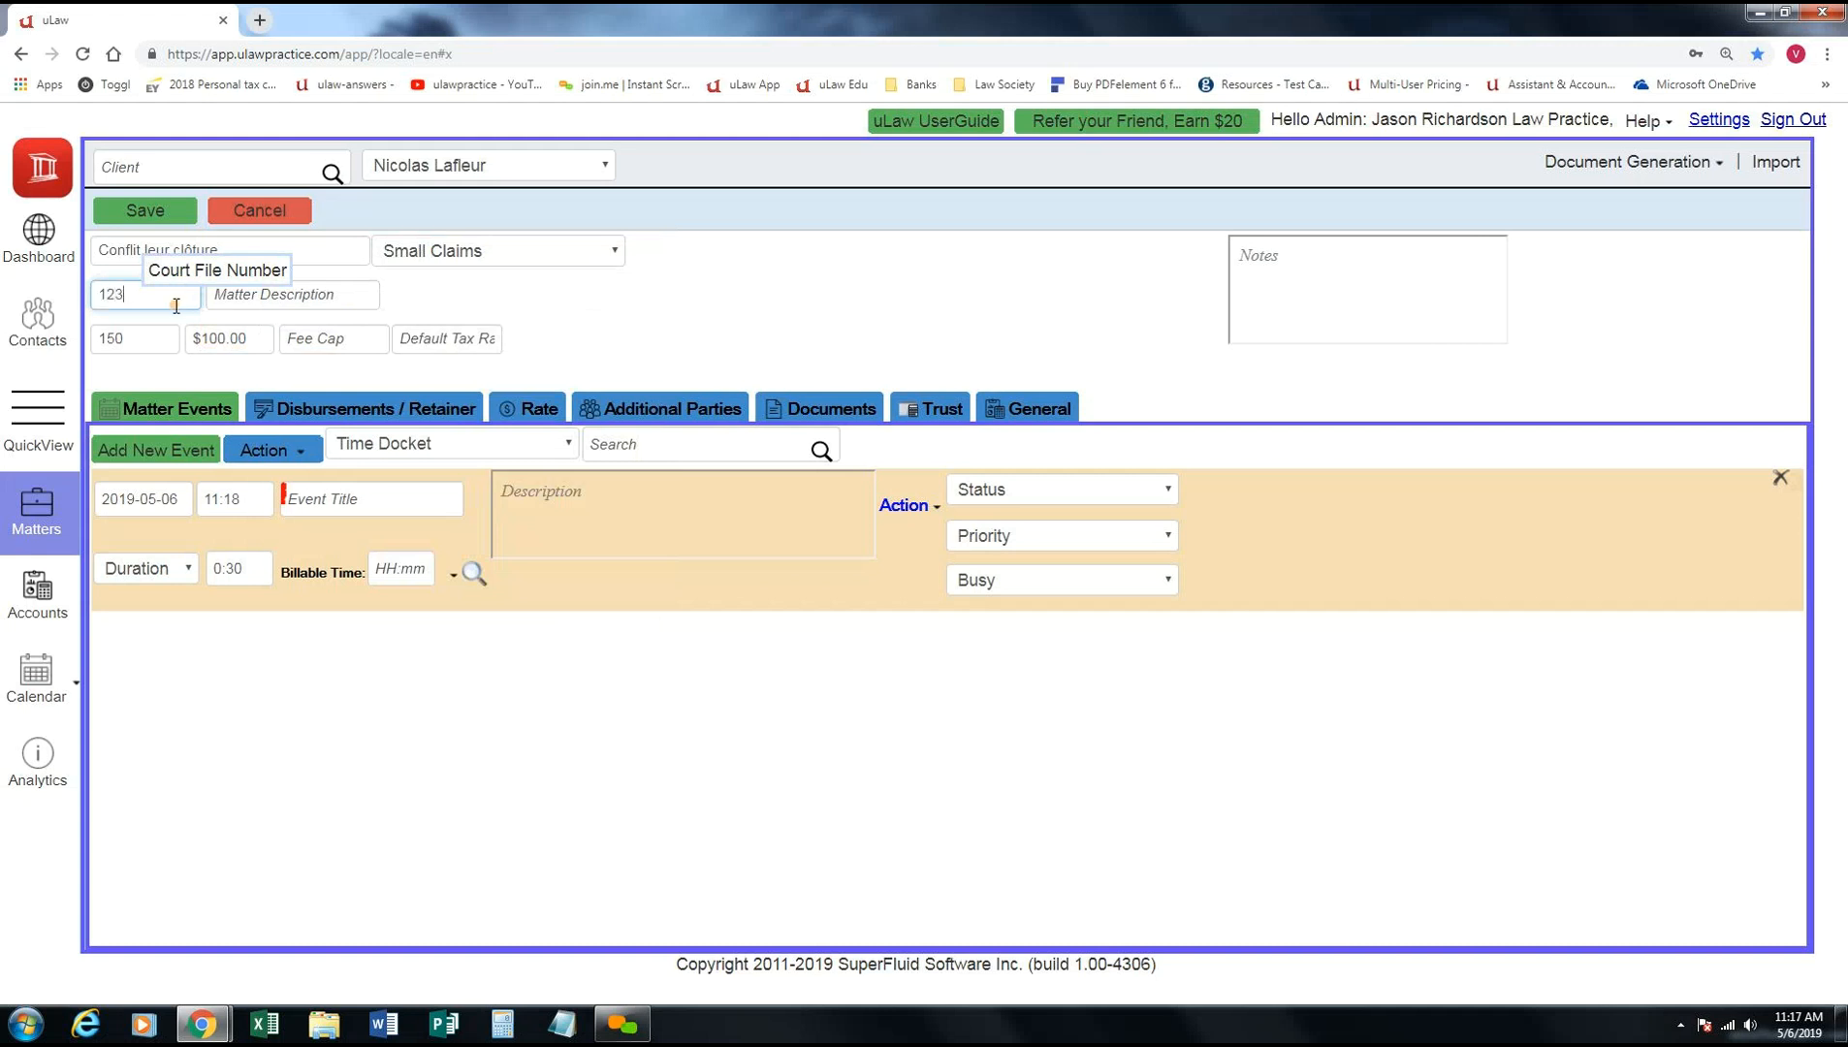
- Enter "N, LAF 123" as the matter description and save the new matter
click(283, 292)
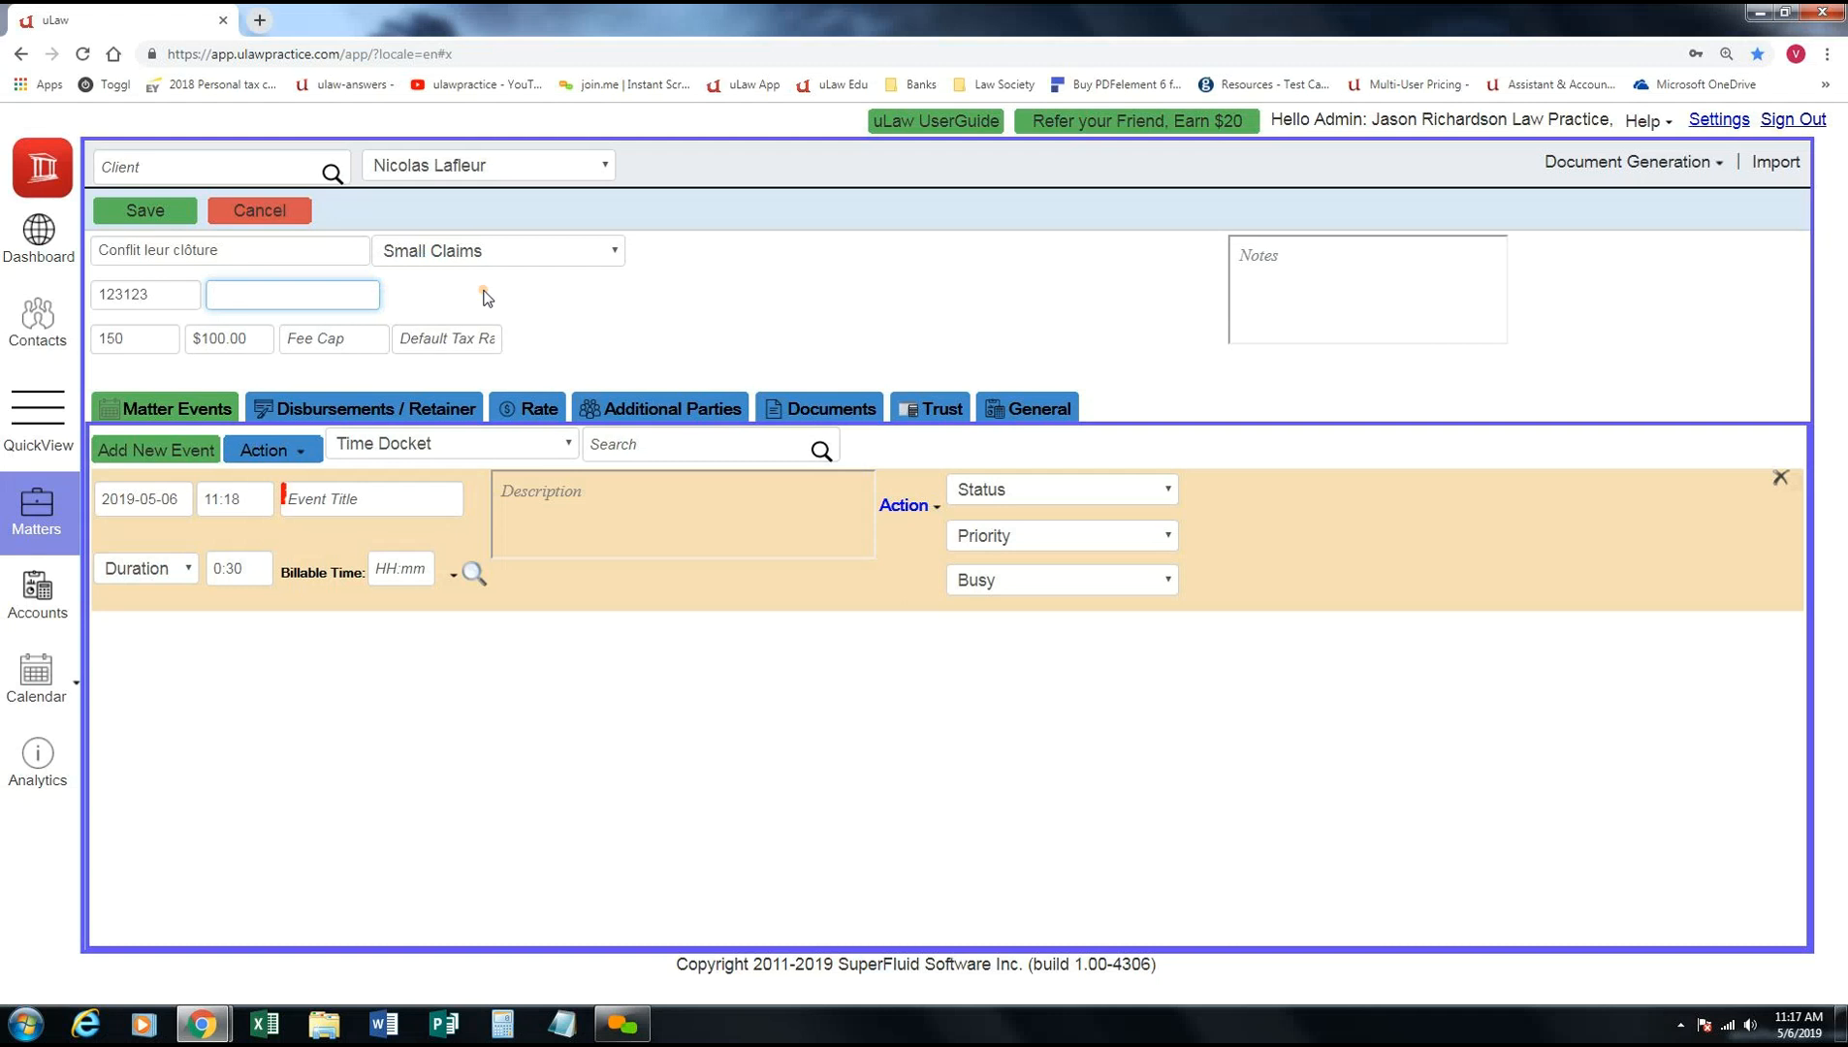
text(N, LAf)
key(BackSpace)
text(F,)
key(BackSpace)
key(BackSpace)
key(BackSpace)
text(F 123)
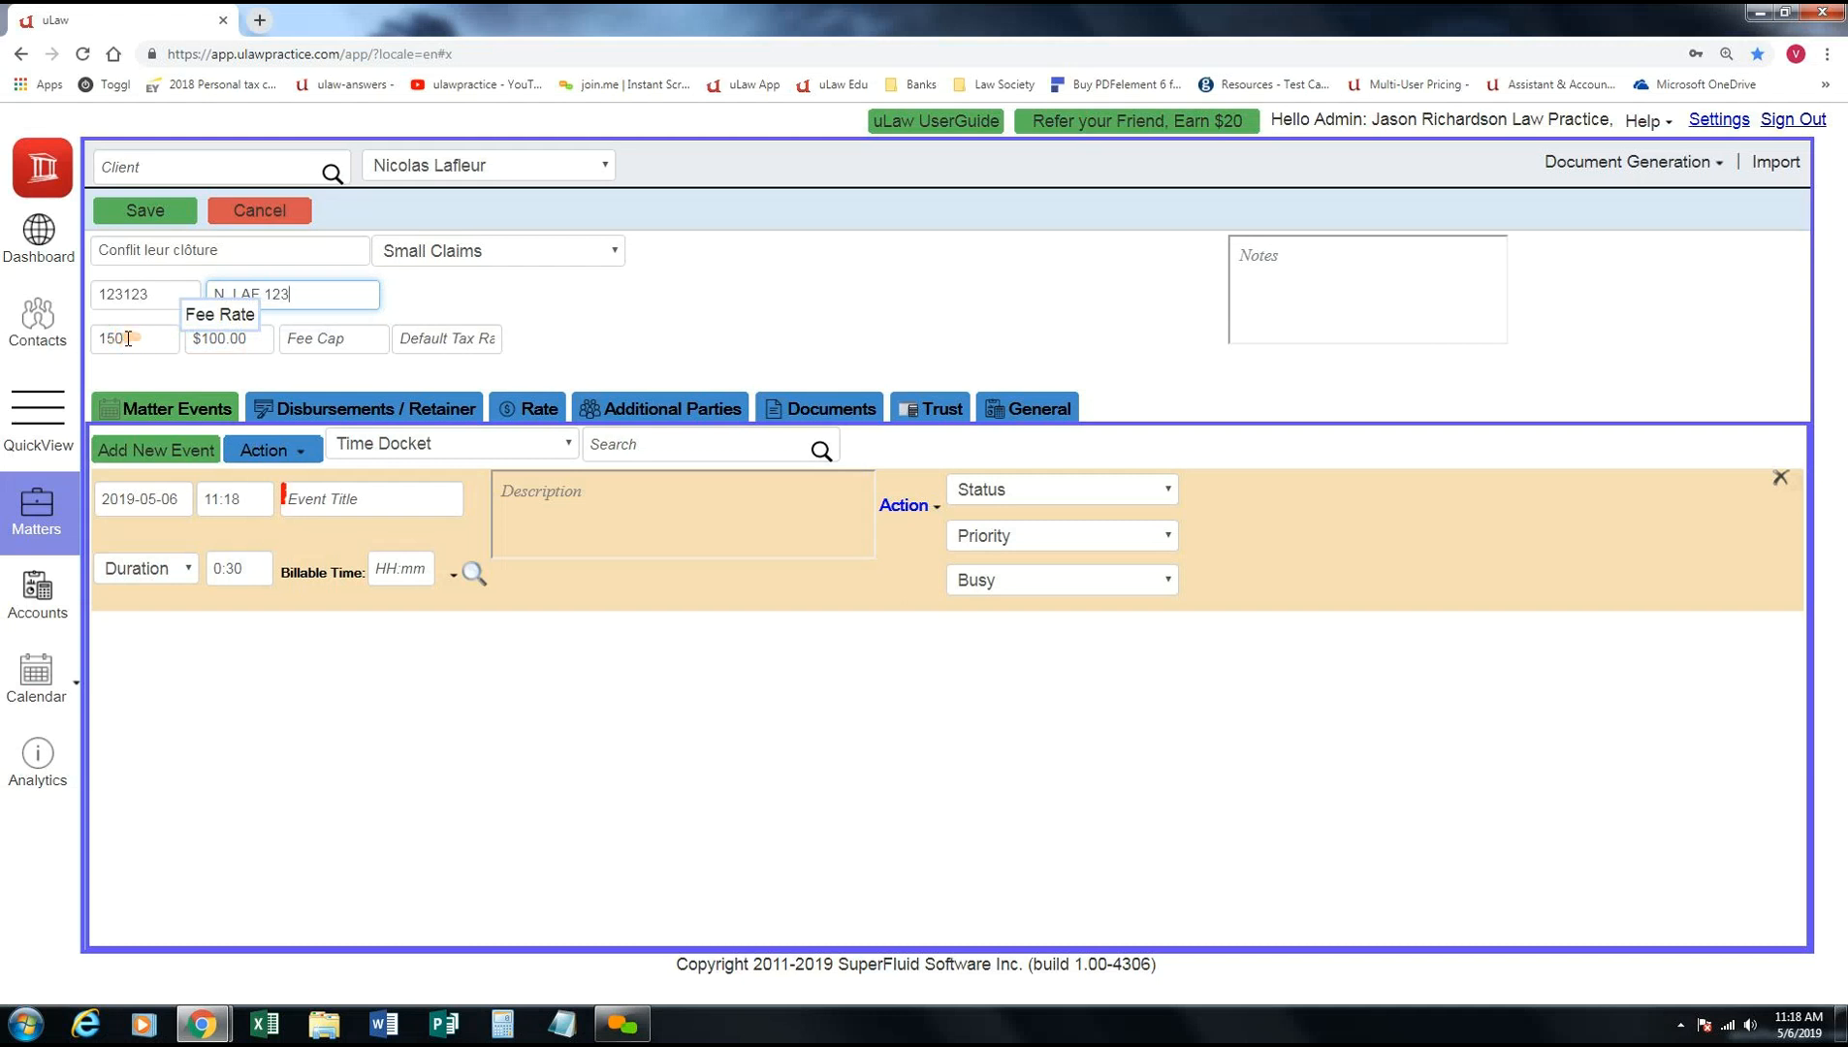
click(161, 206)
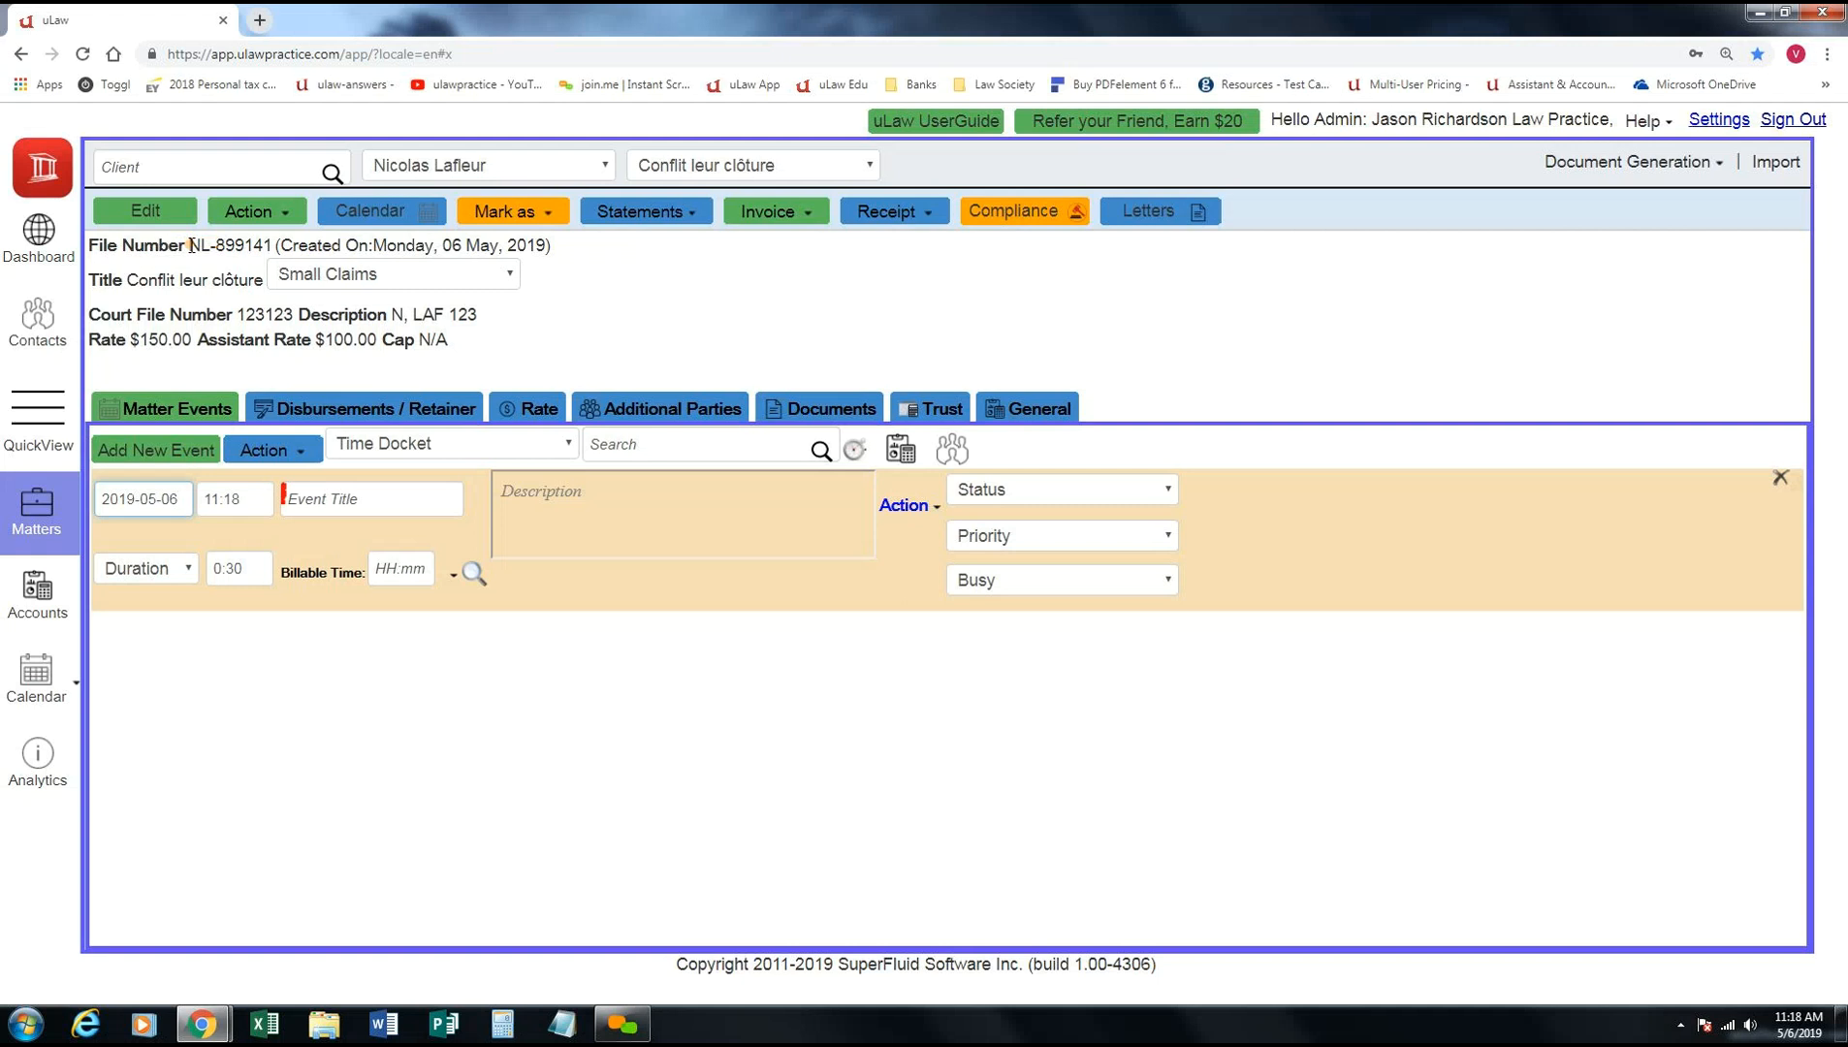
- Review the saved matter's file number, description and assistant rate
drag(191, 245, 212, 245)
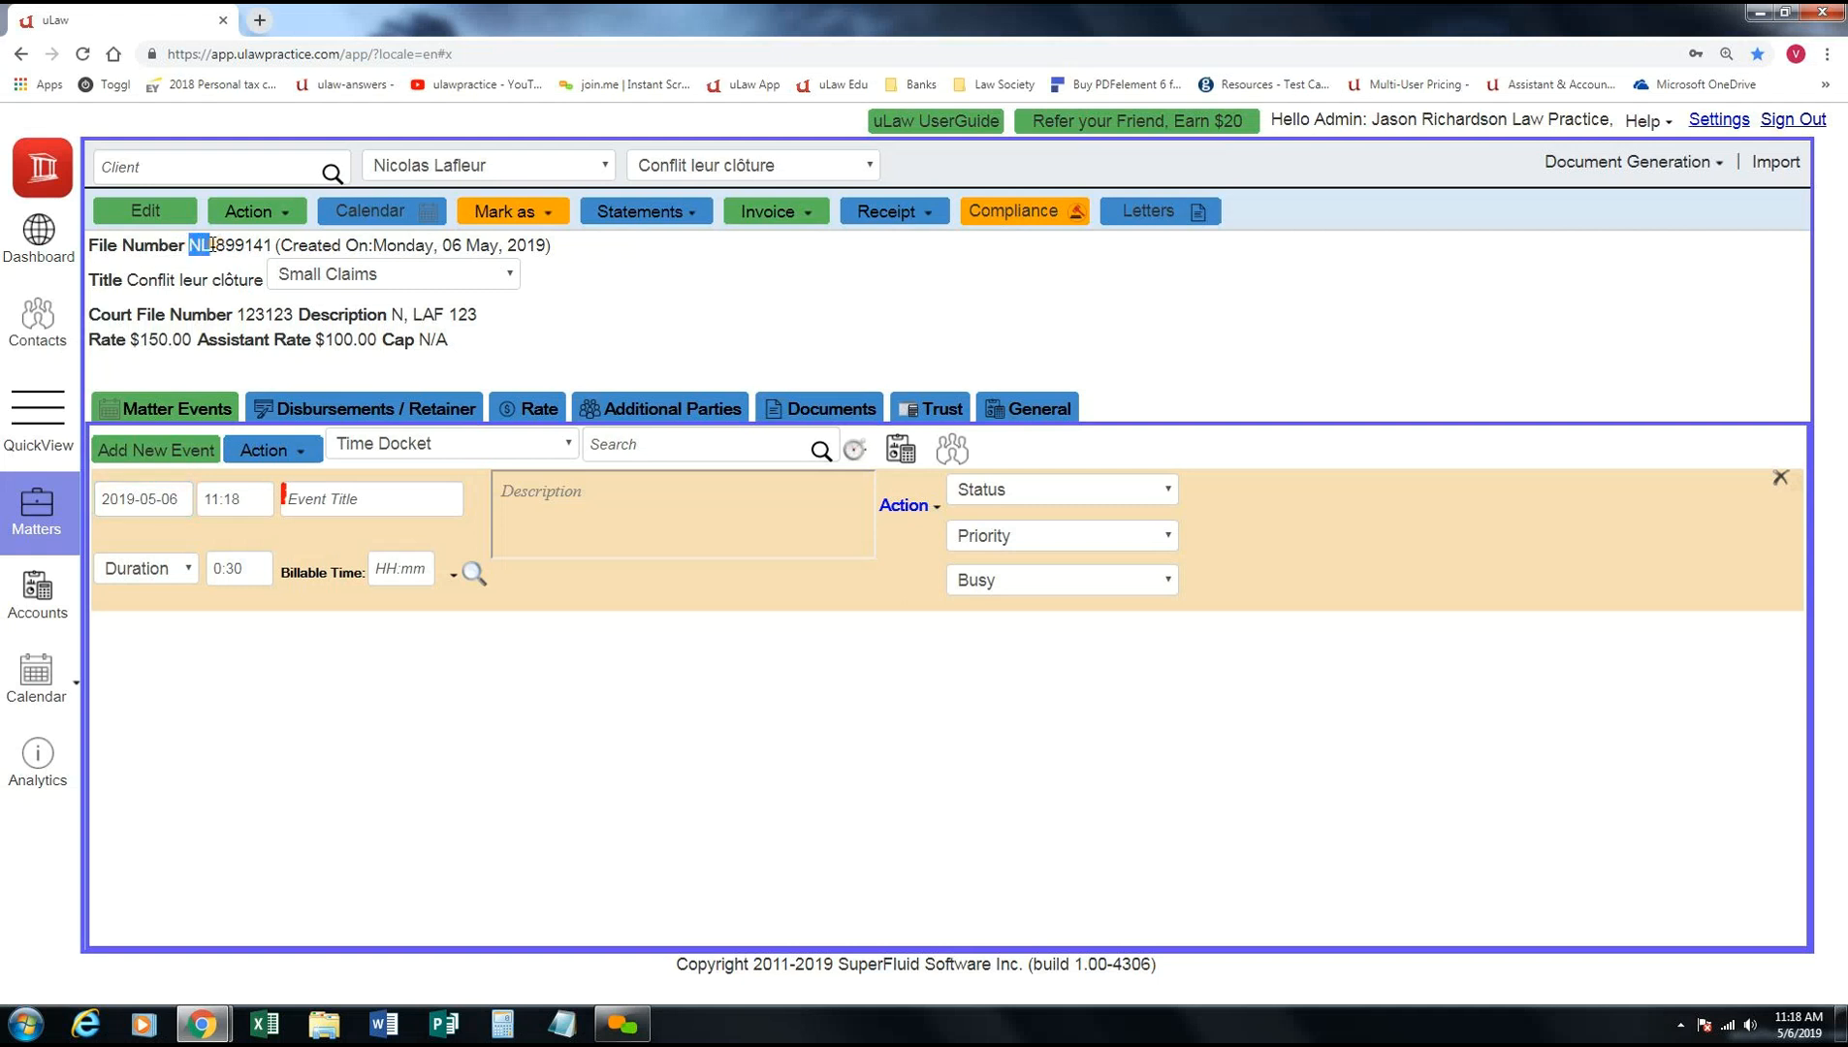
click(198, 246)
drag(216, 245, 262, 245)
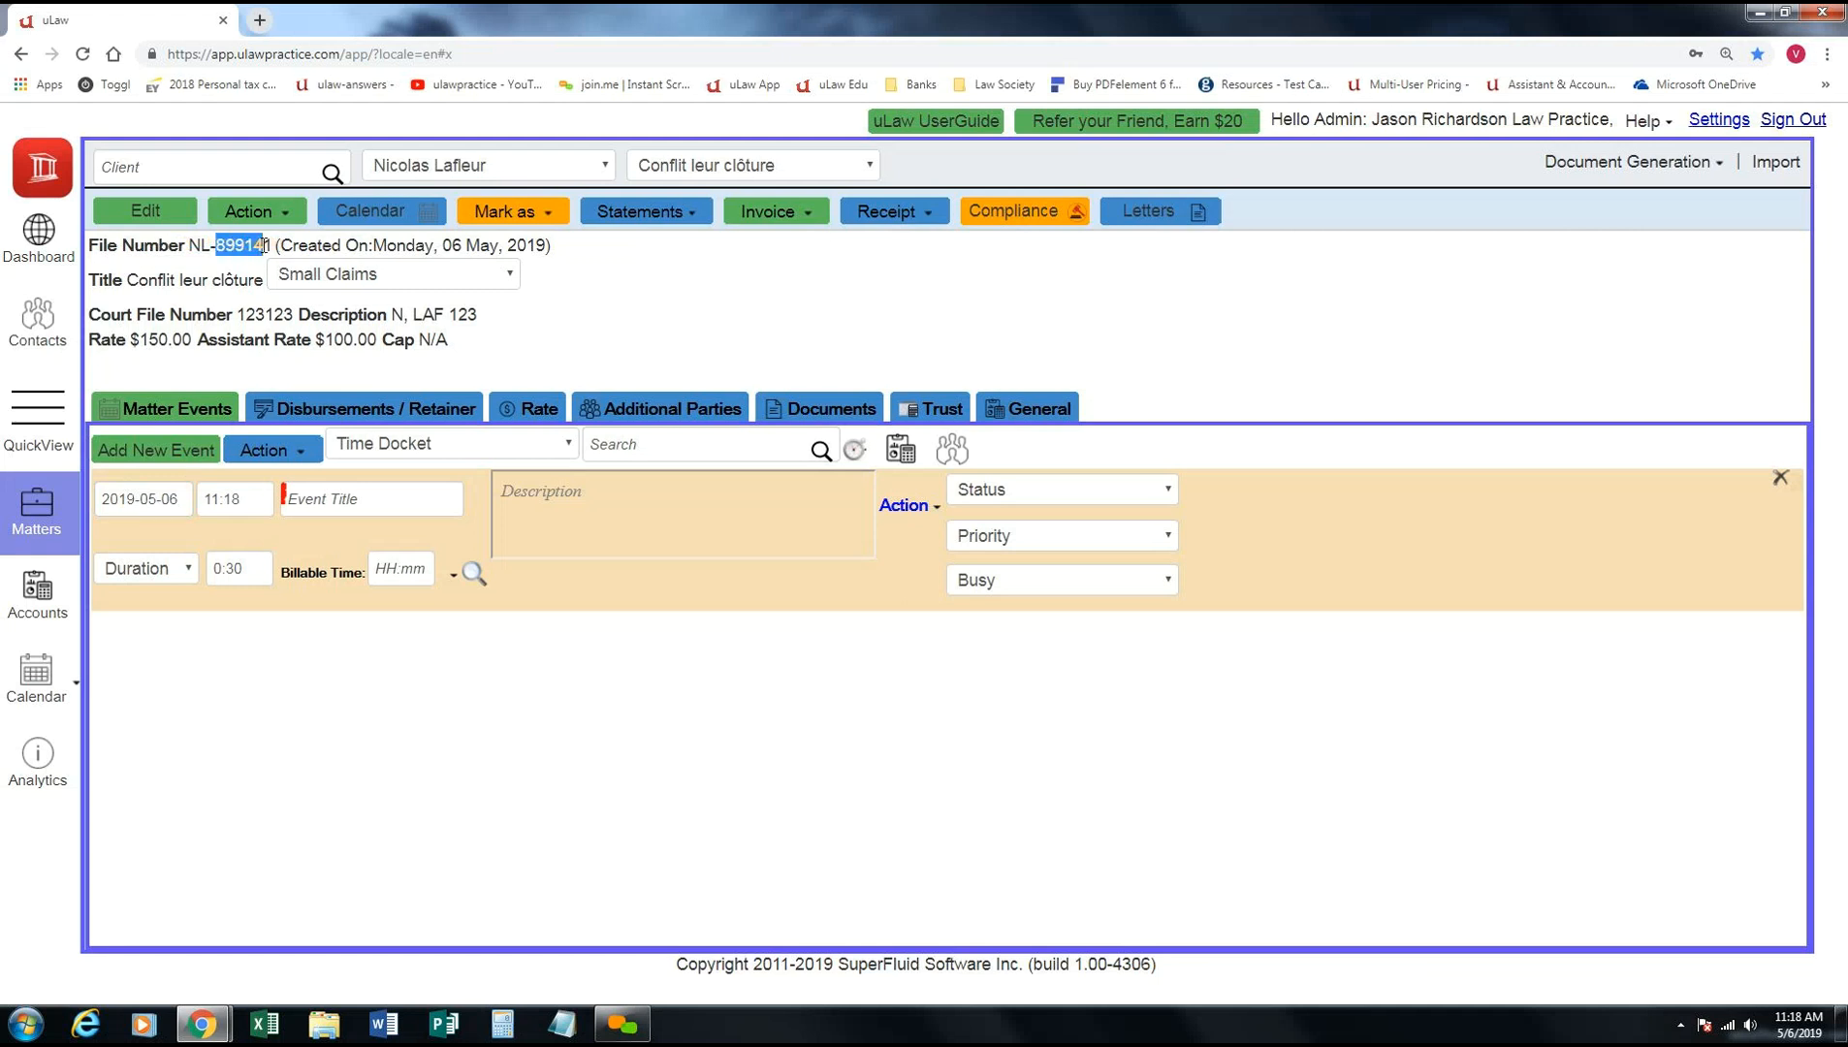
click(255, 245)
triple_click(420, 318)
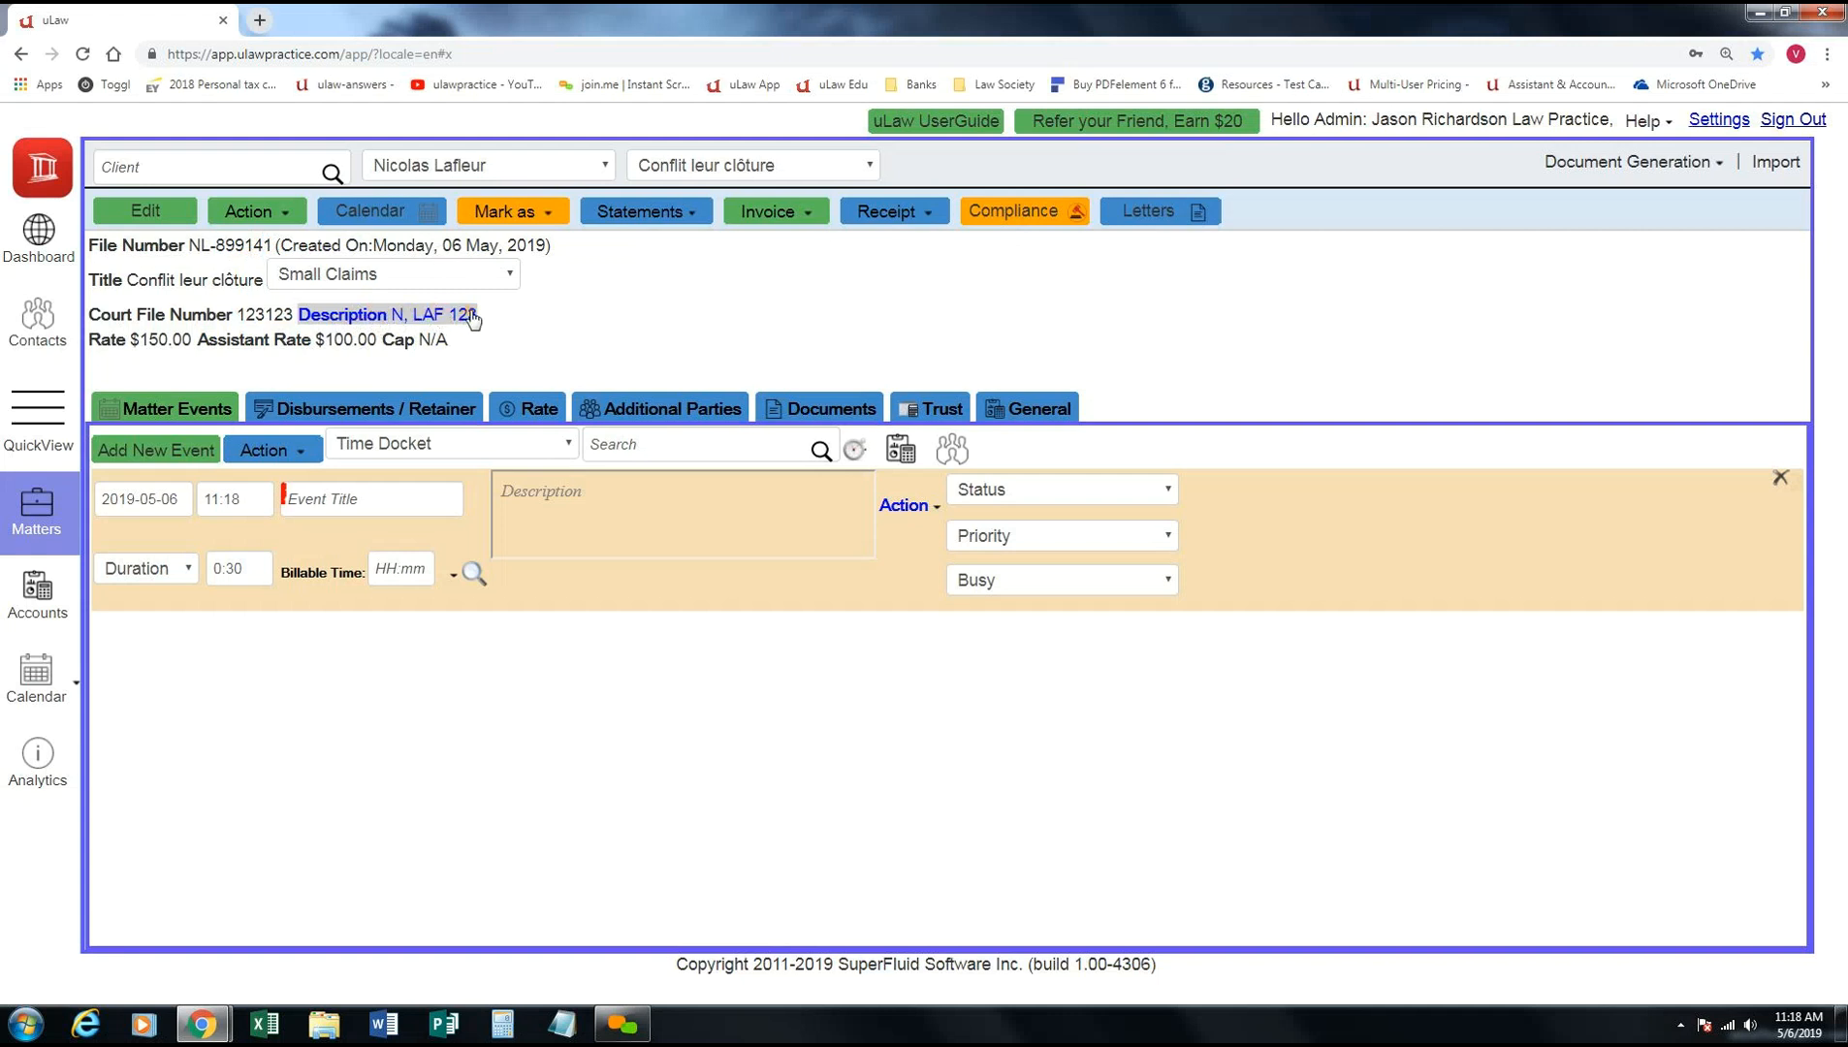
click(273, 341)
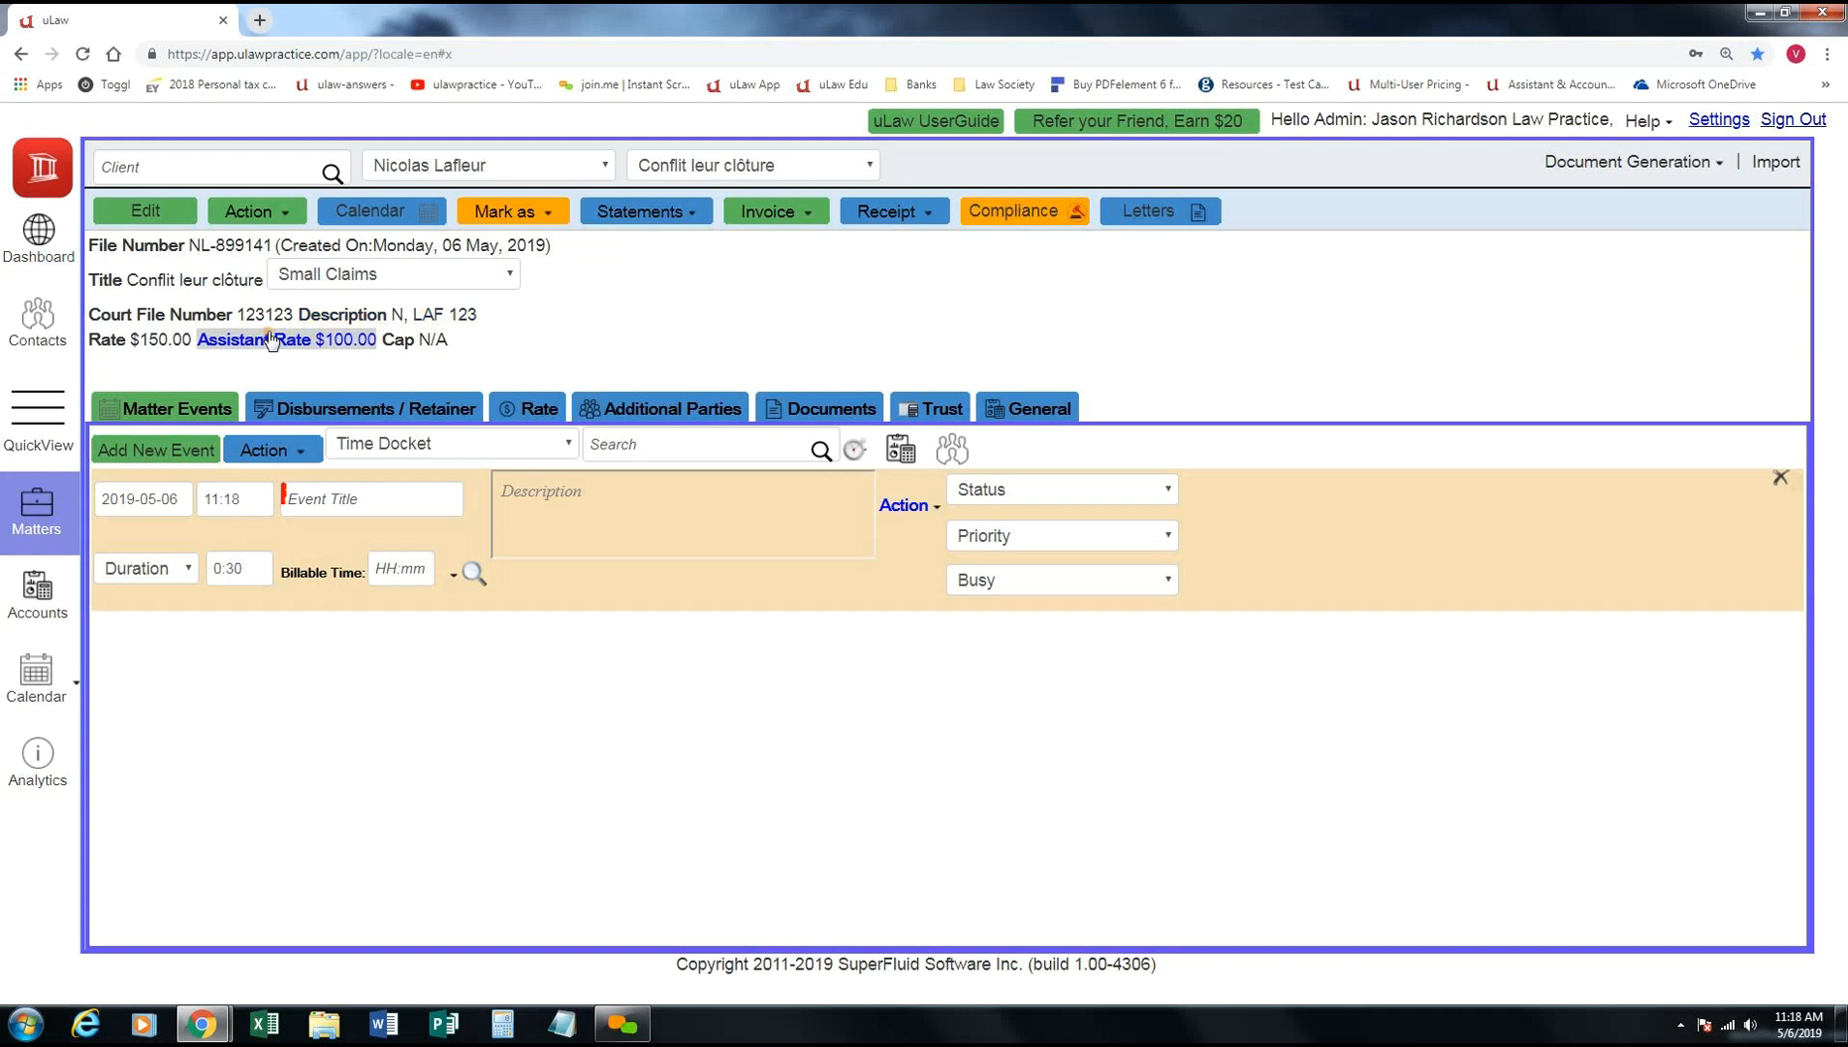
- Search the QuickView matter list by the client's abbreviated name and open the "Conflit leur clôture" matter
click(52, 419)
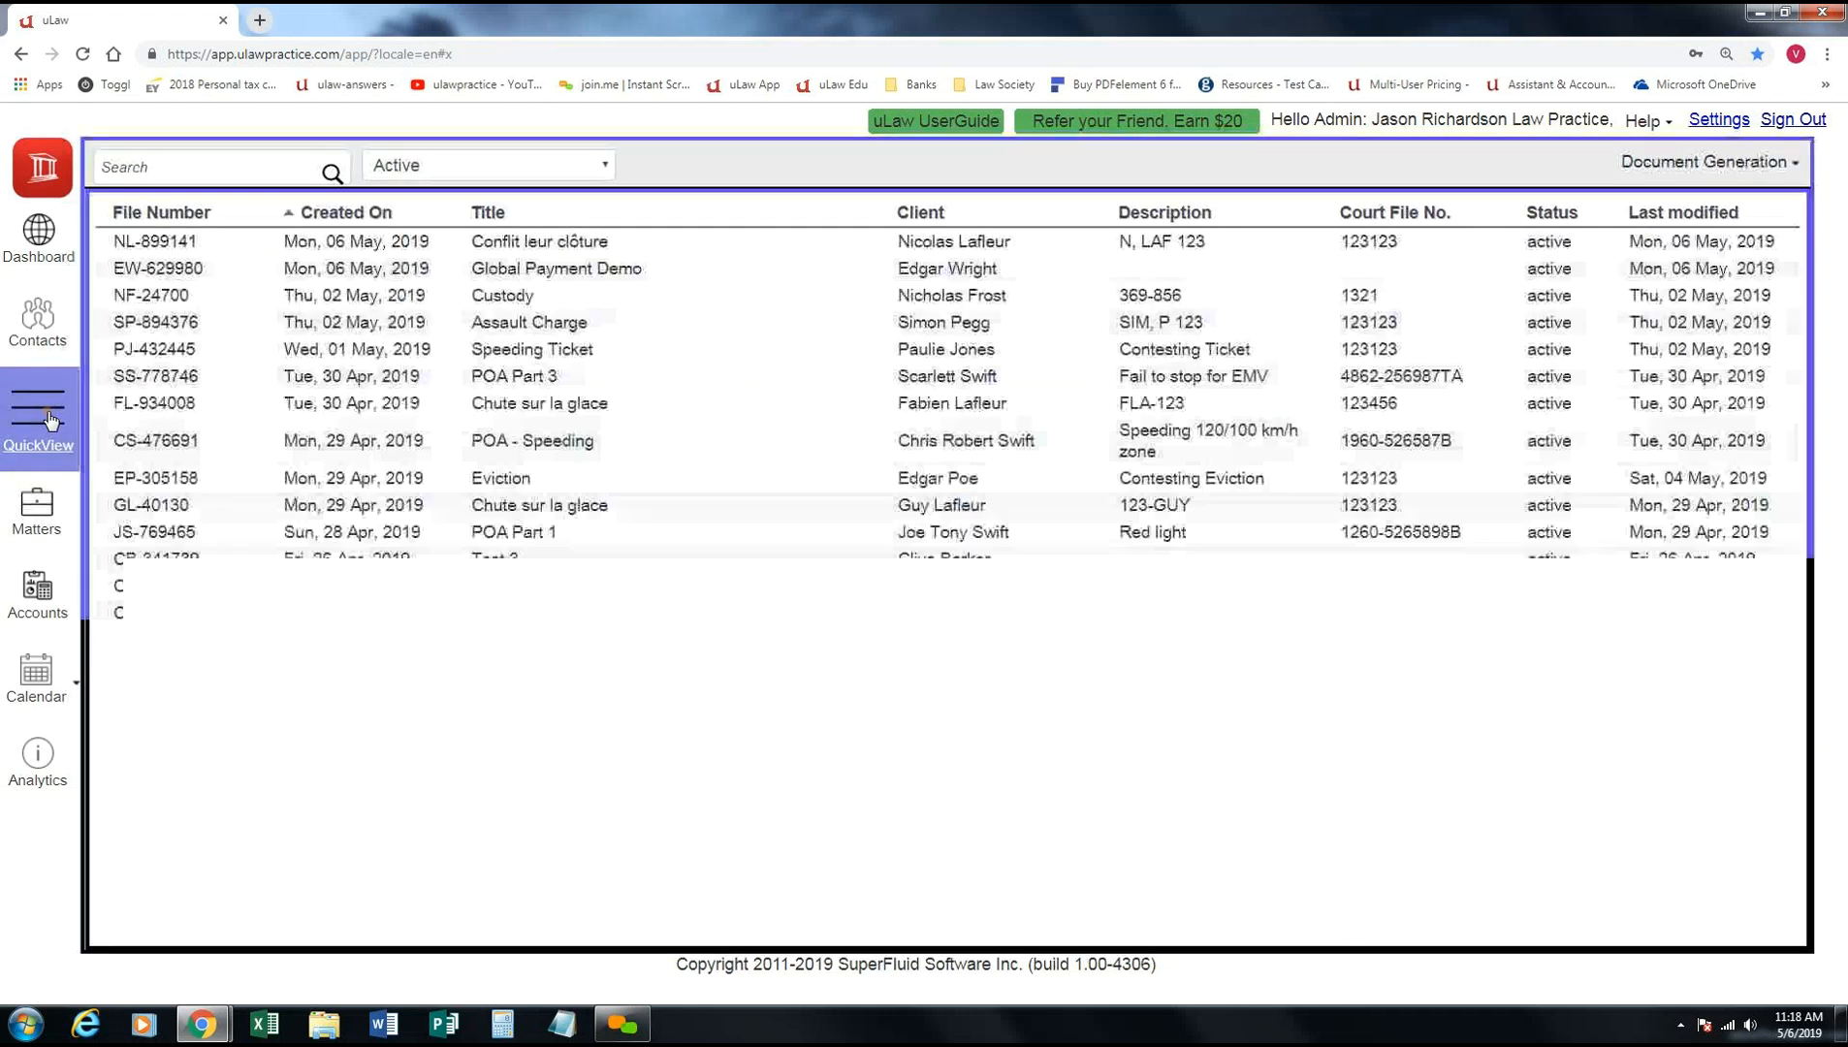
click(234, 167)
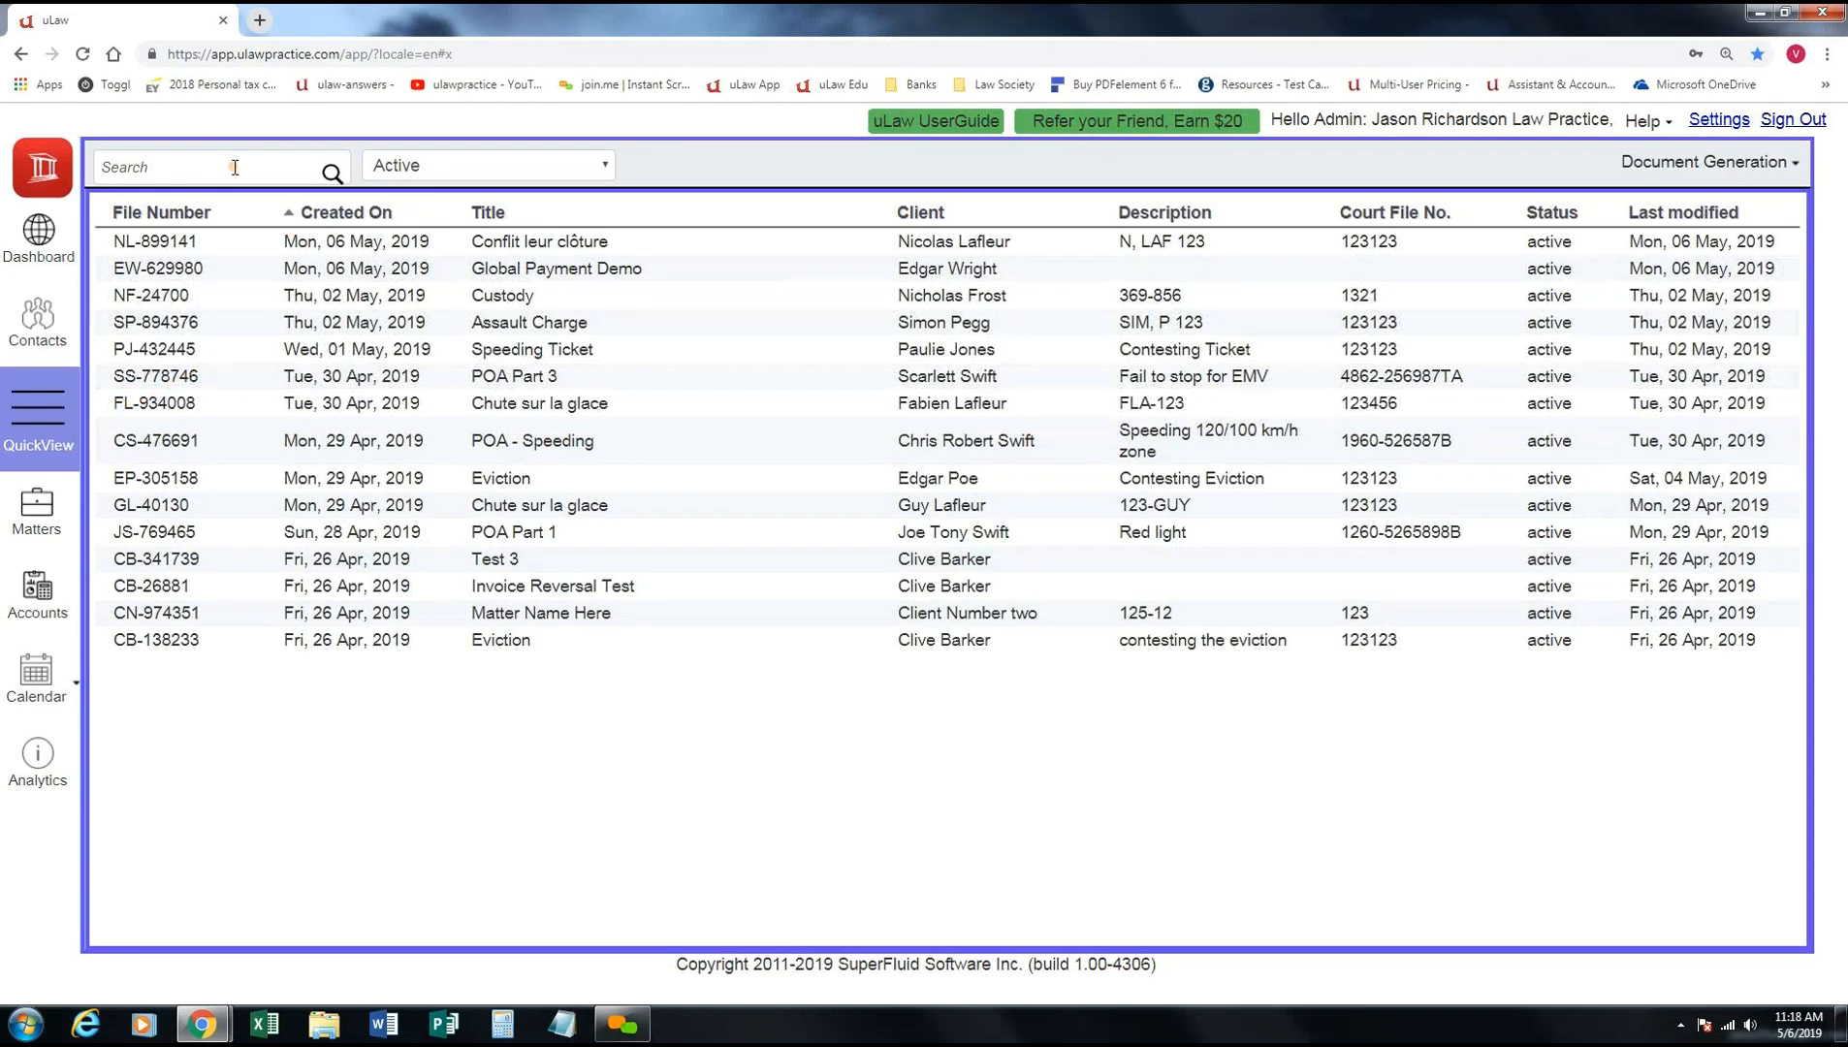
text(N, Laf)
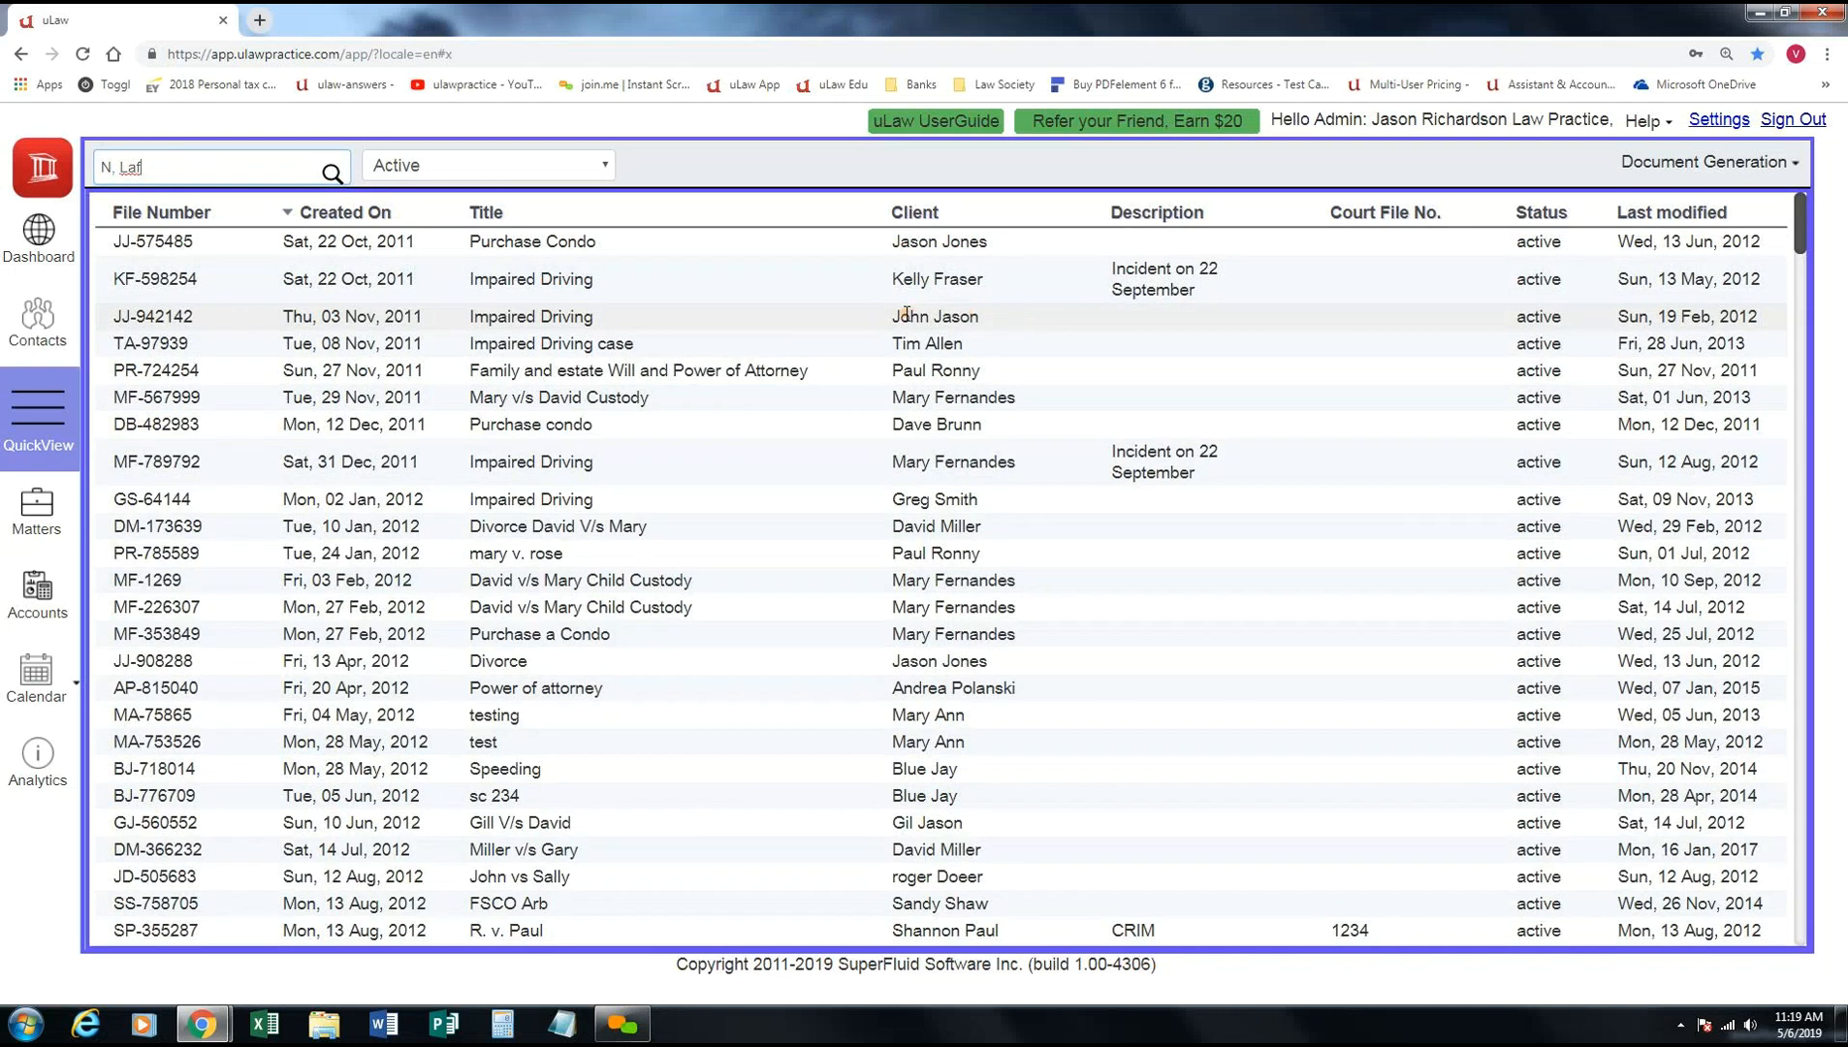
scroll(858, 306, down, 2)
scroll(859, 307, up, 2)
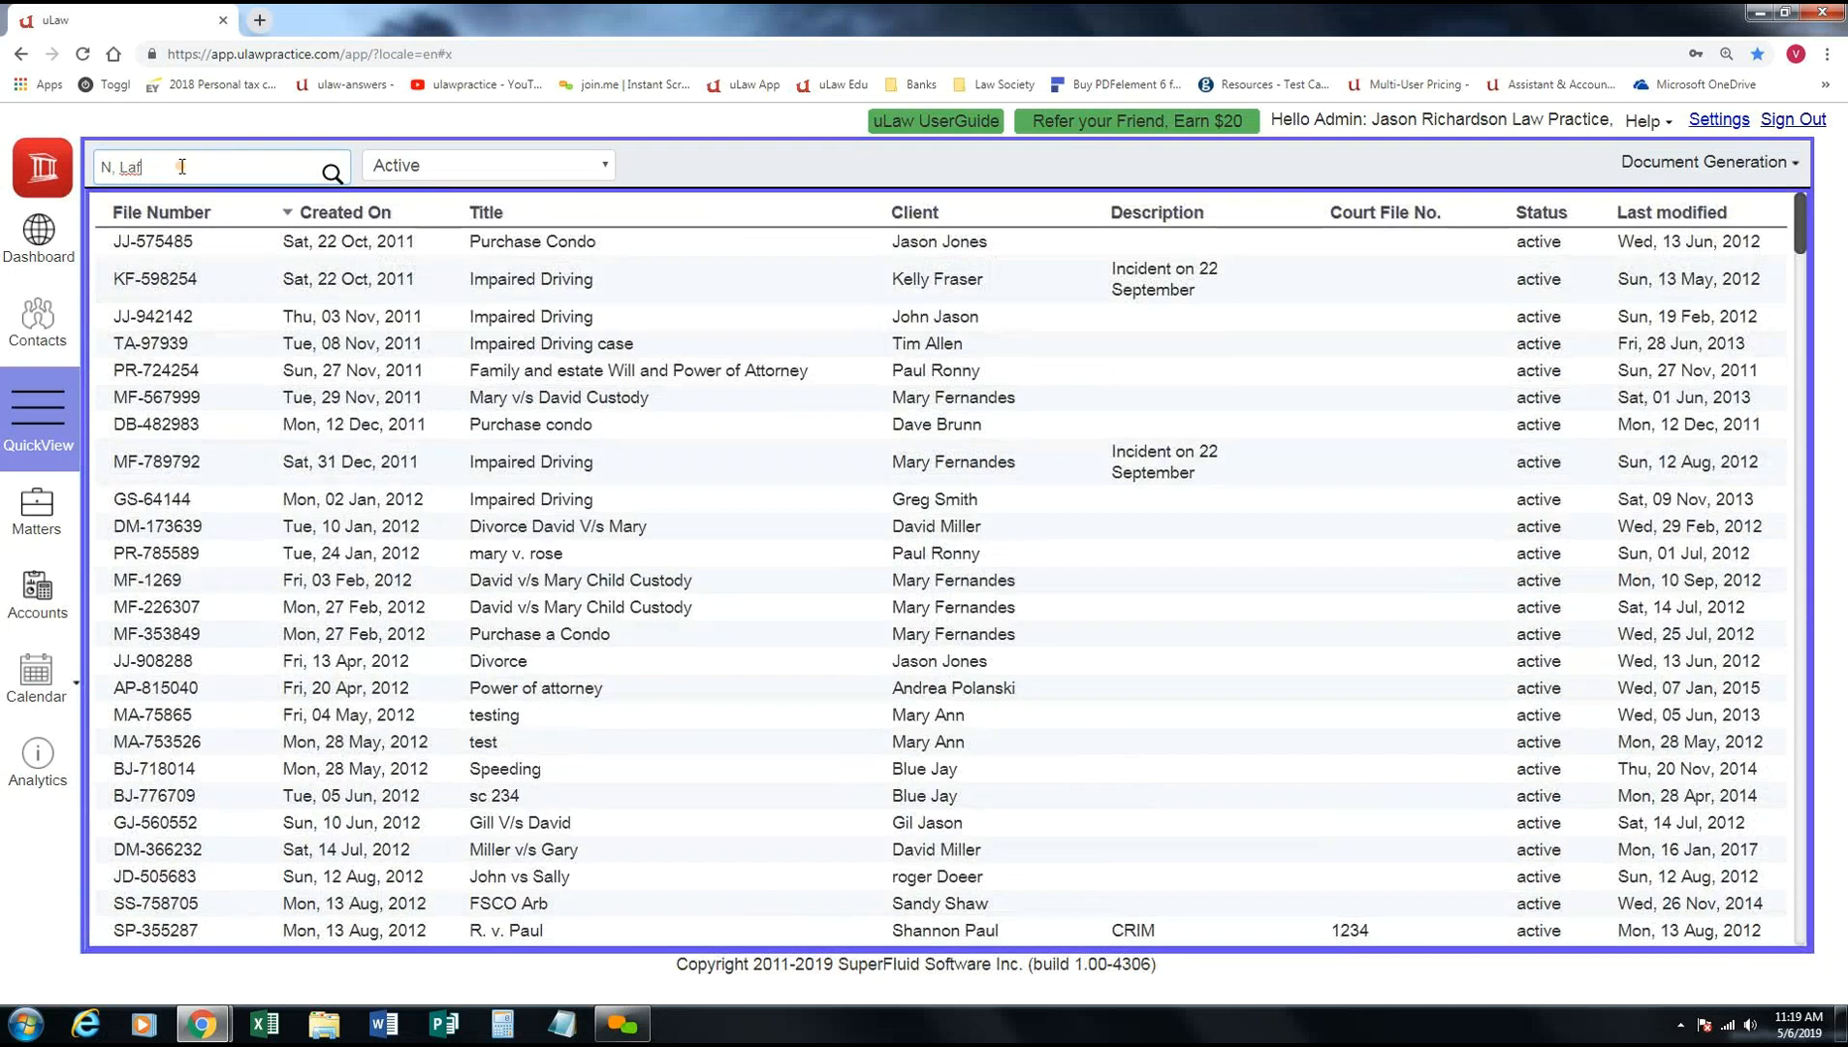
key(BackSpace)
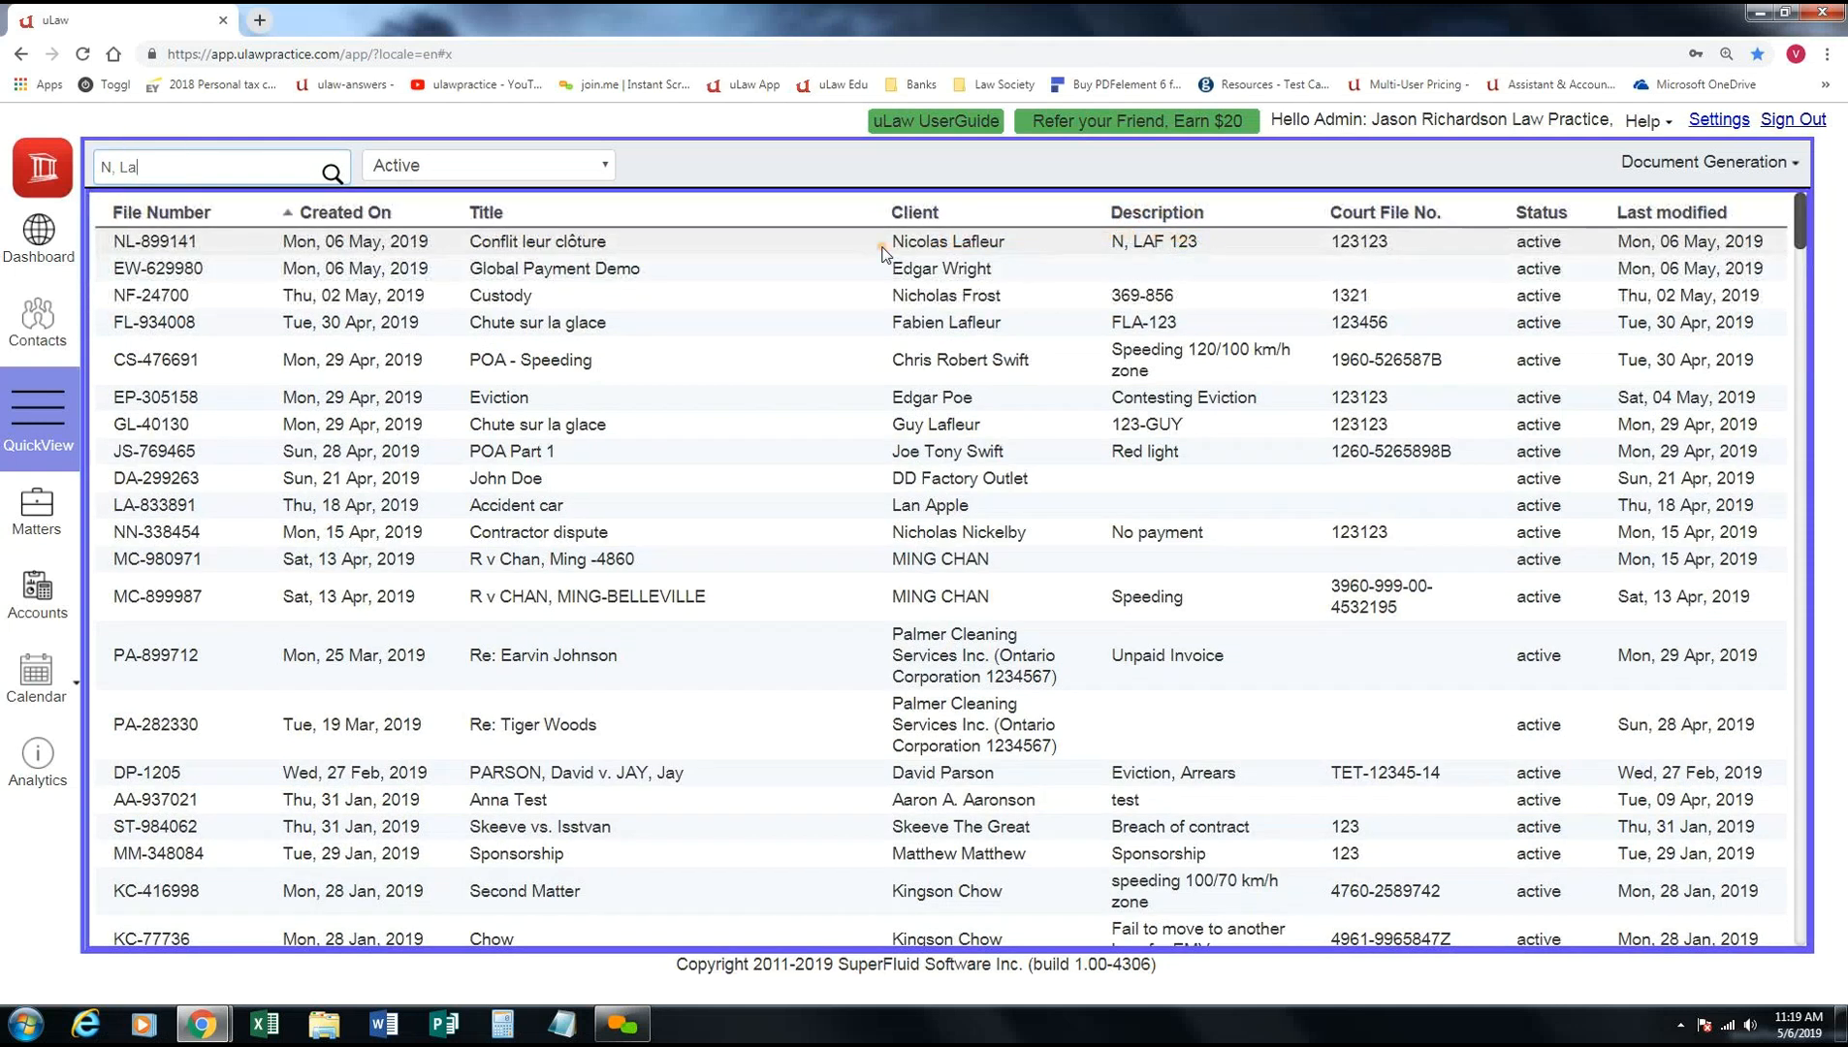
click(617, 244)
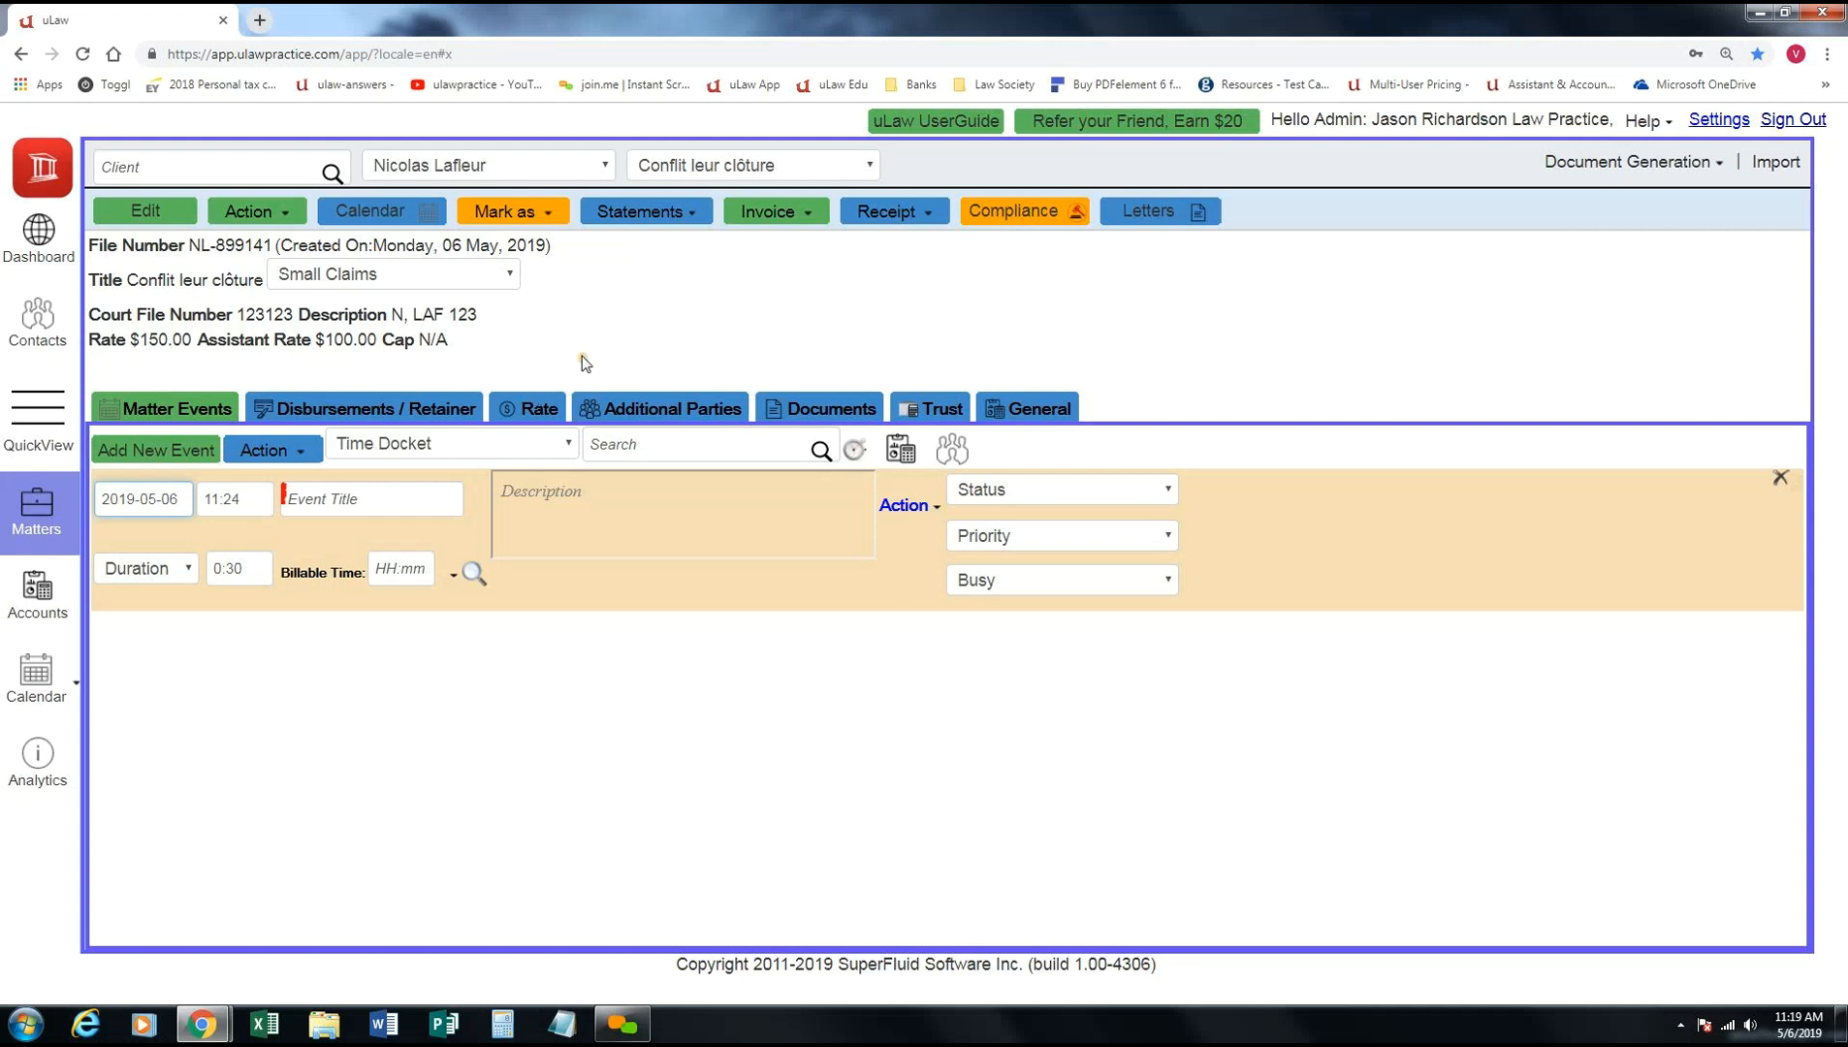
- Set the L2 legal counsel rate of the matter to $180.00 and save the change
click(541, 410)
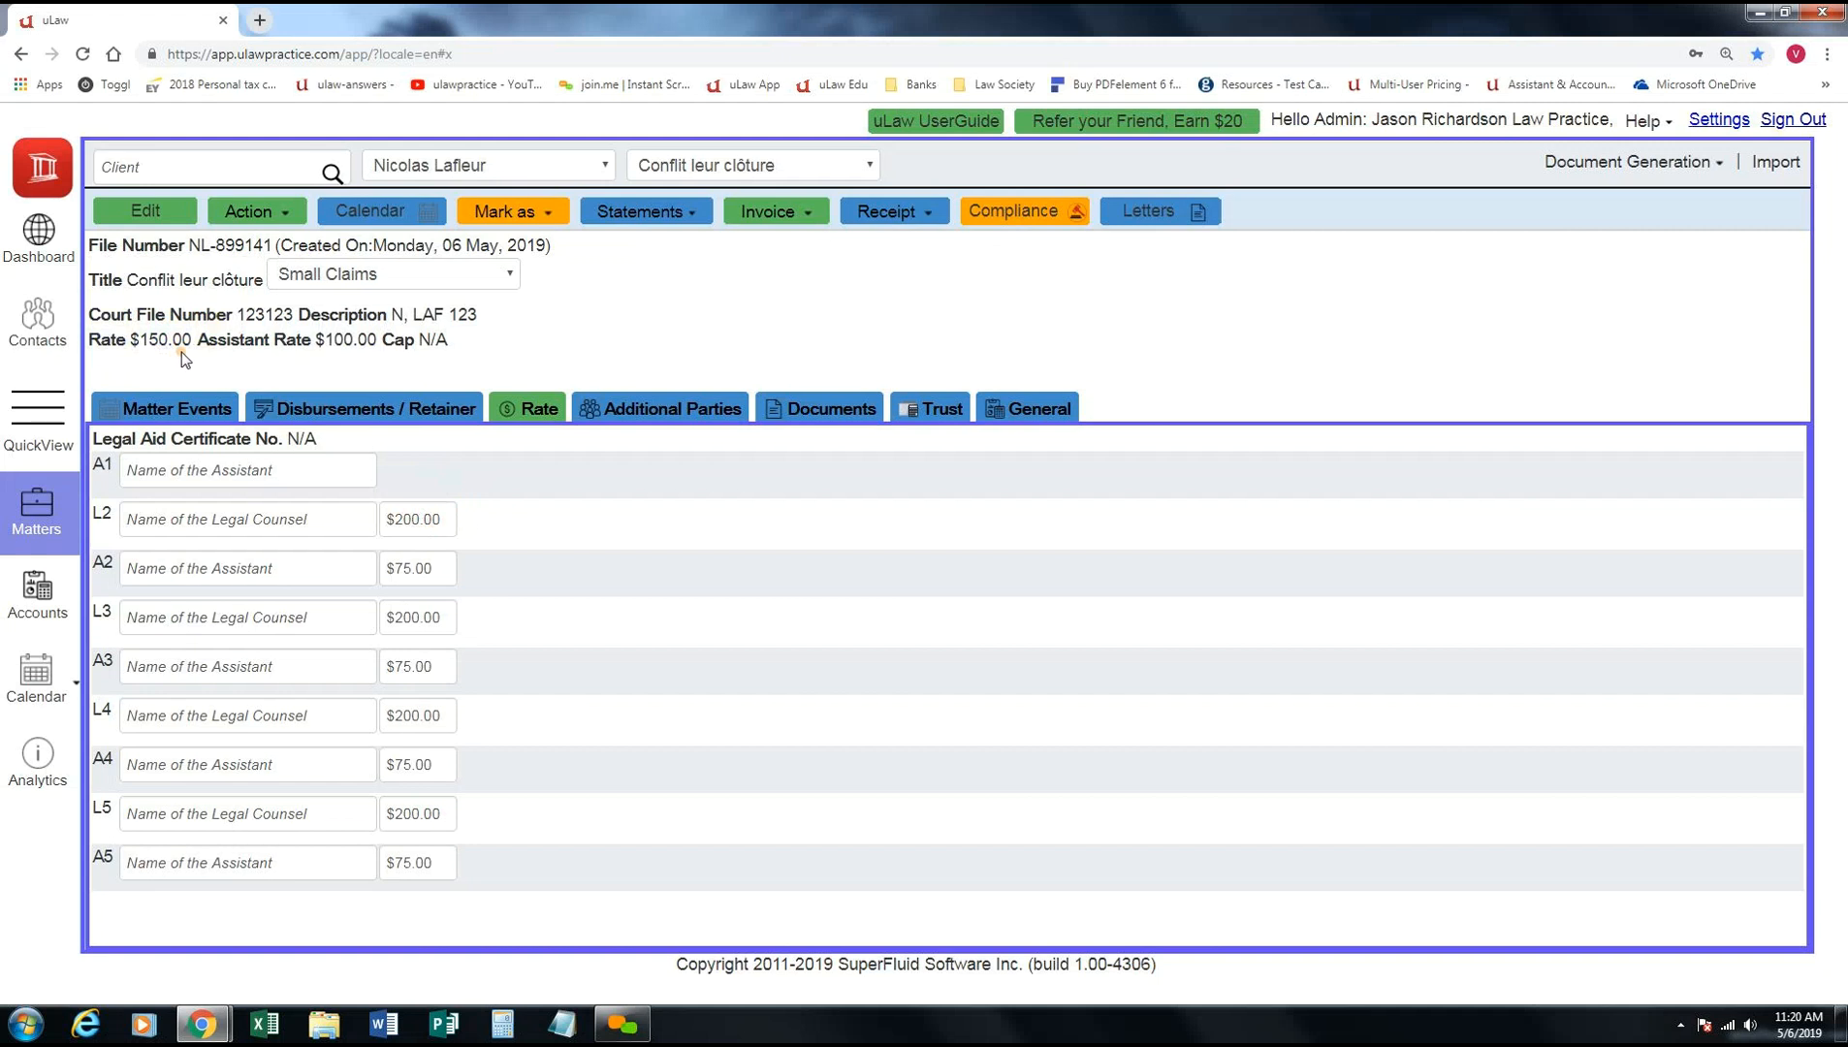
click(443, 516)
click(443, 519)
text(175)
key(BackSpace)
key(BackSpace)
text(80.00)
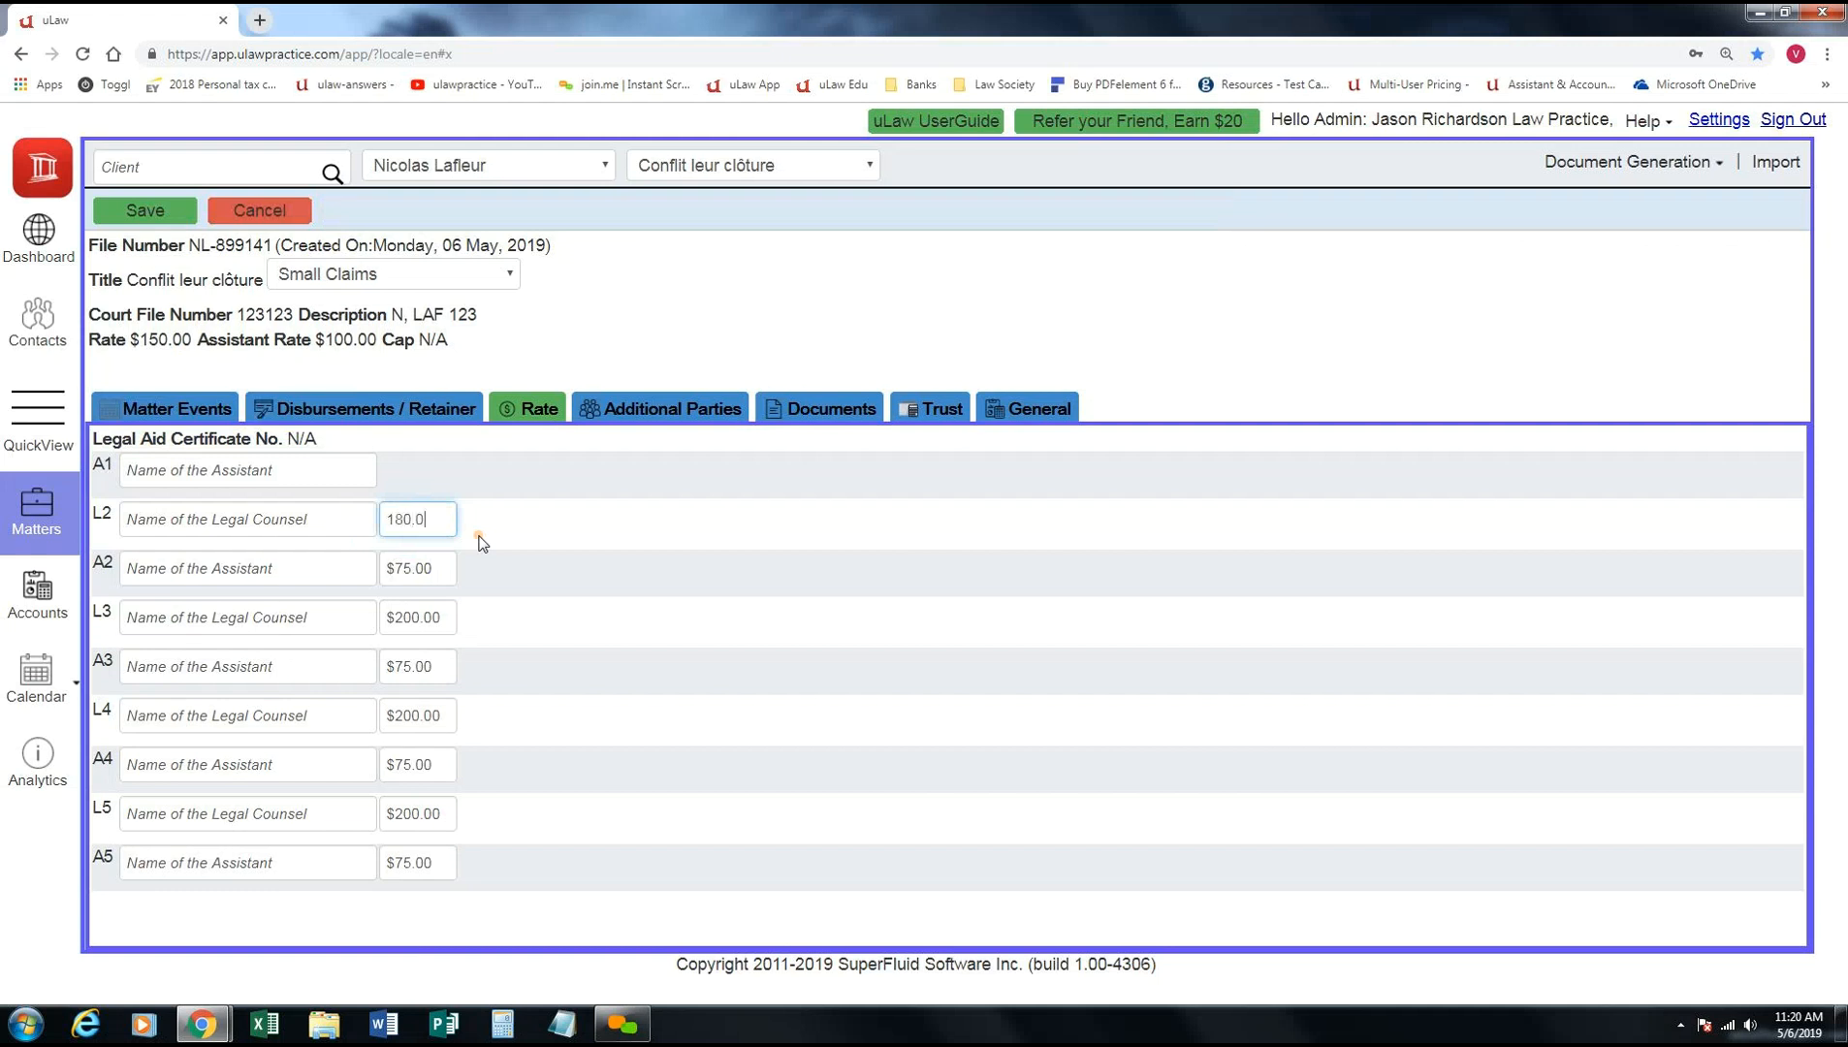
click(529, 540)
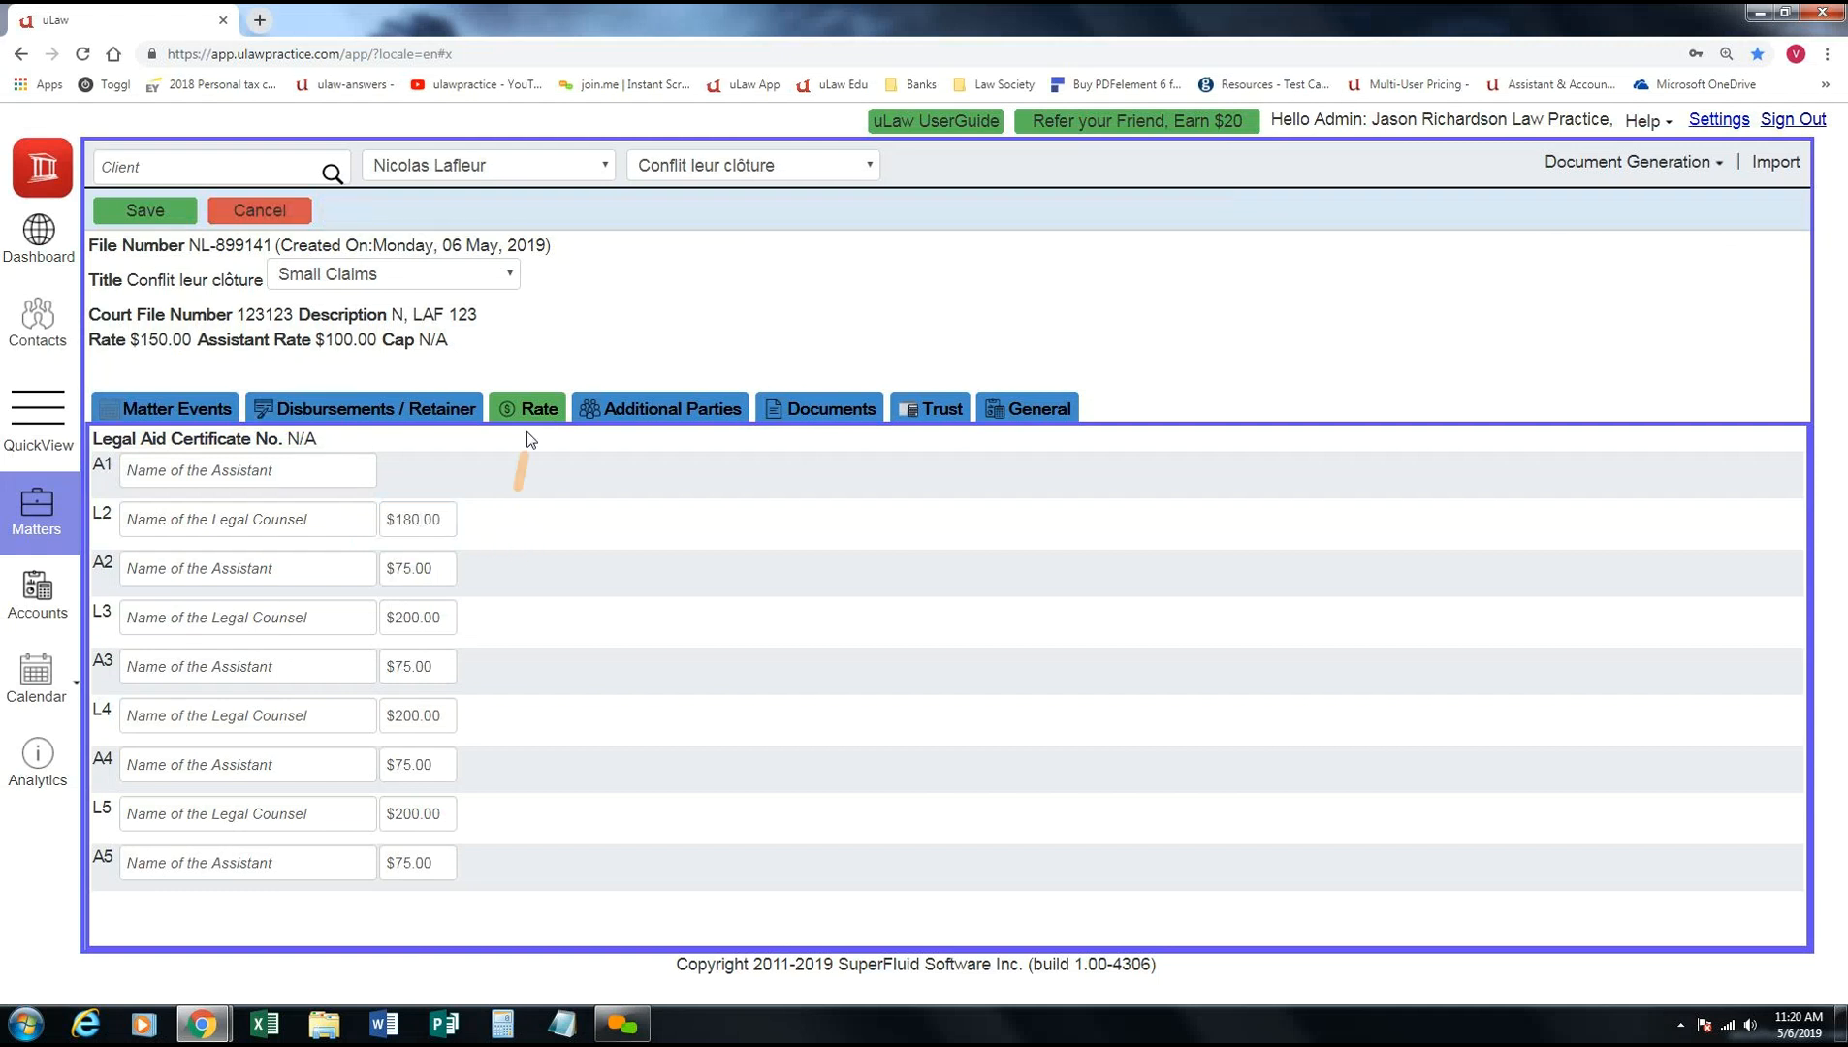
click(148, 212)
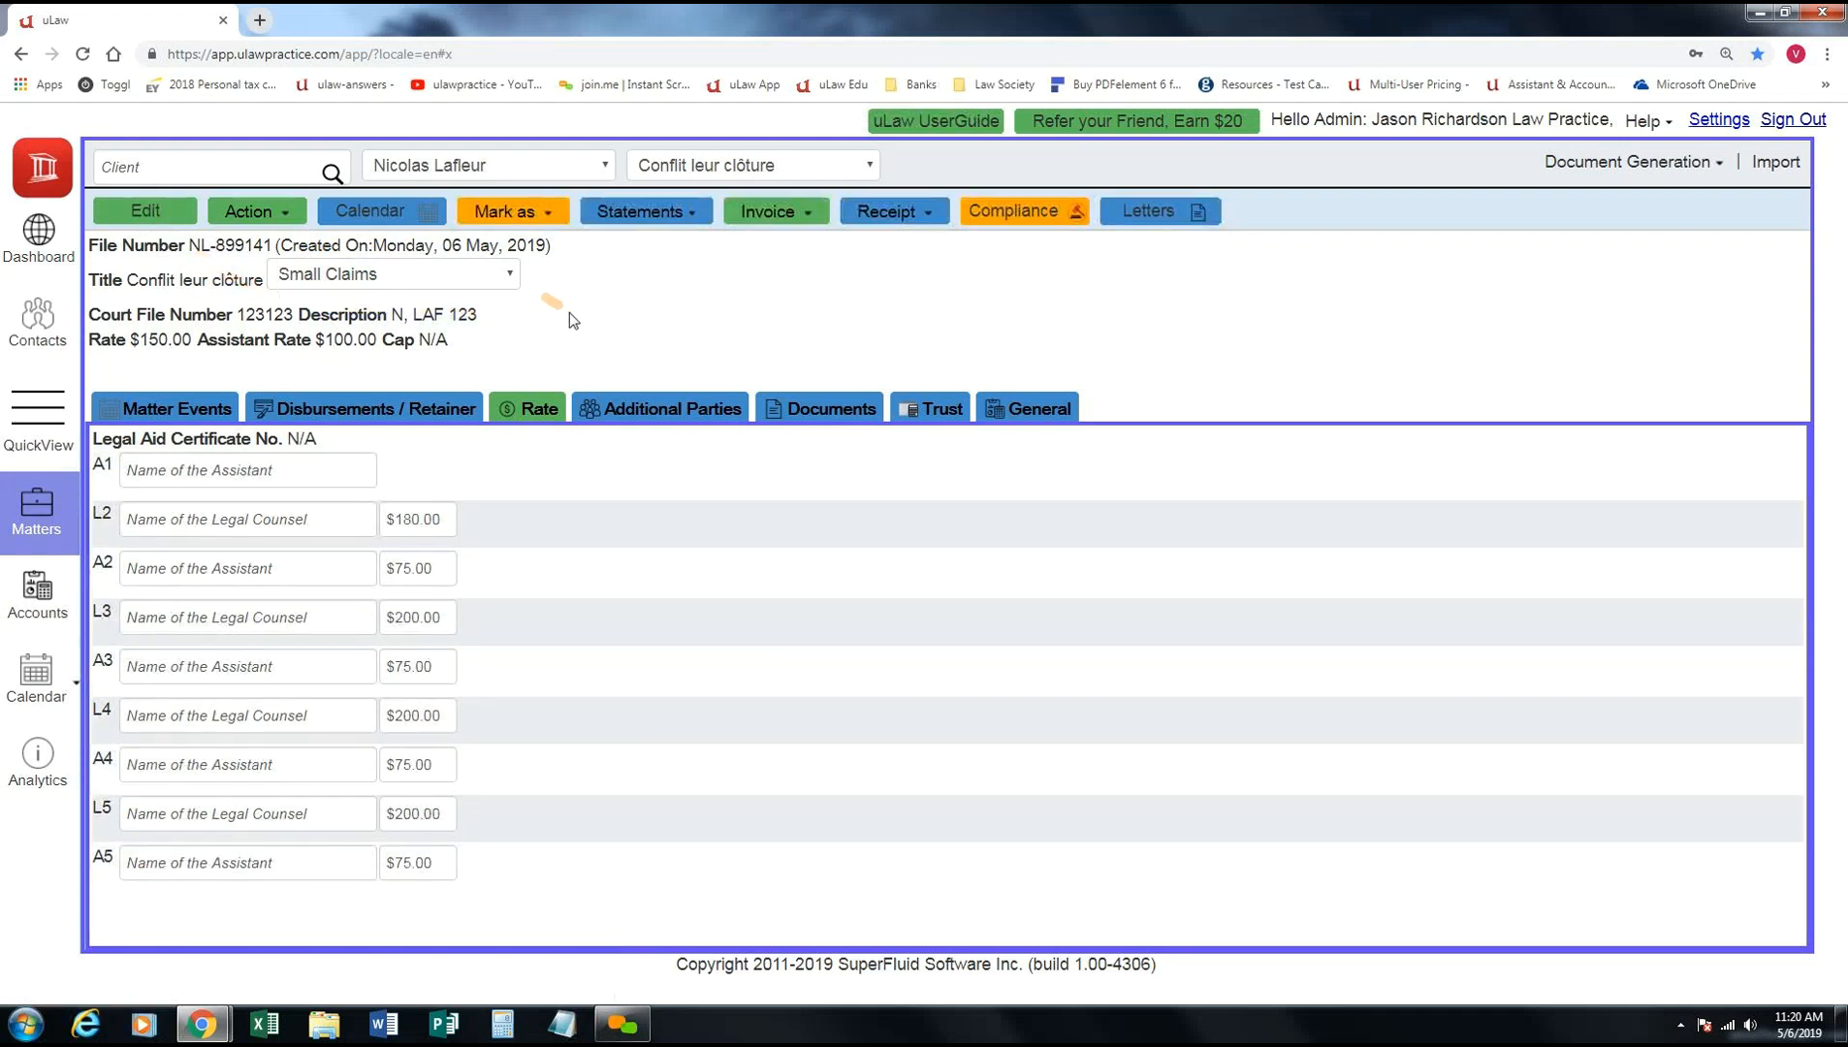
- Add an additional party to the matter as Defendant, finding the existing contact by name, and save it
click(675, 408)
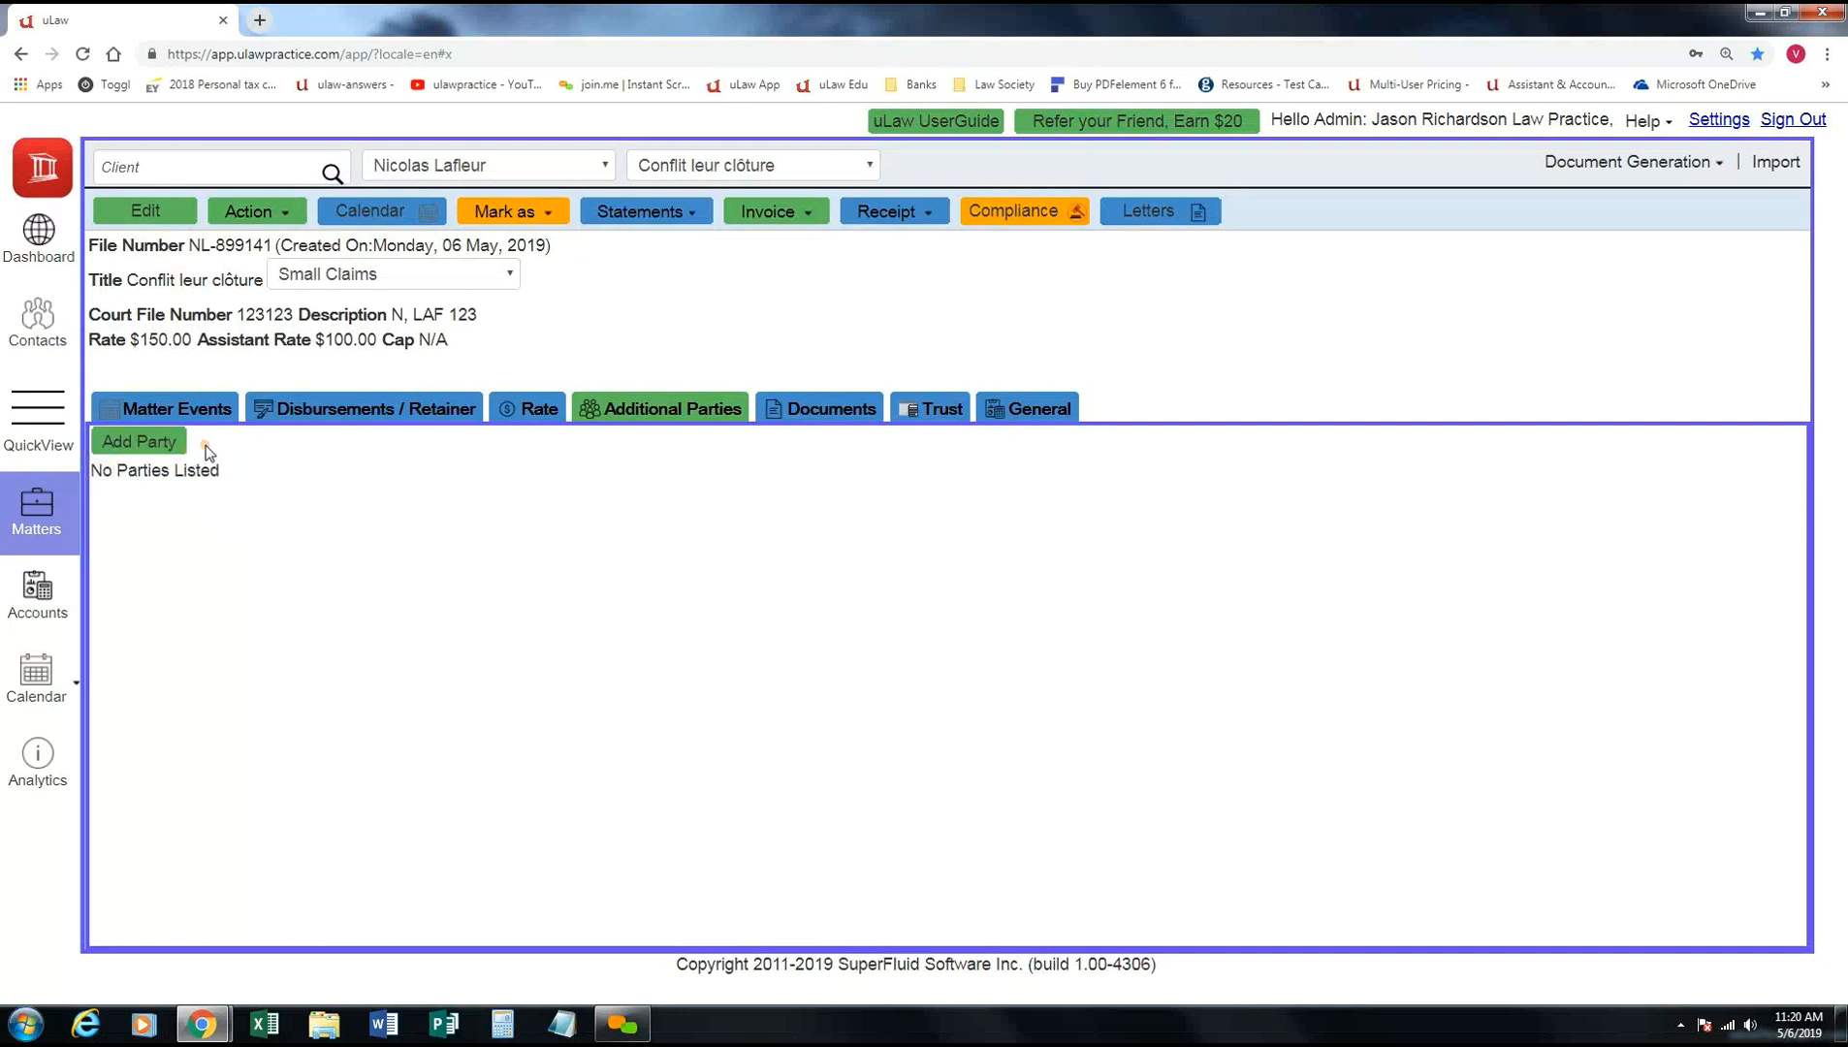
click(158, 446)
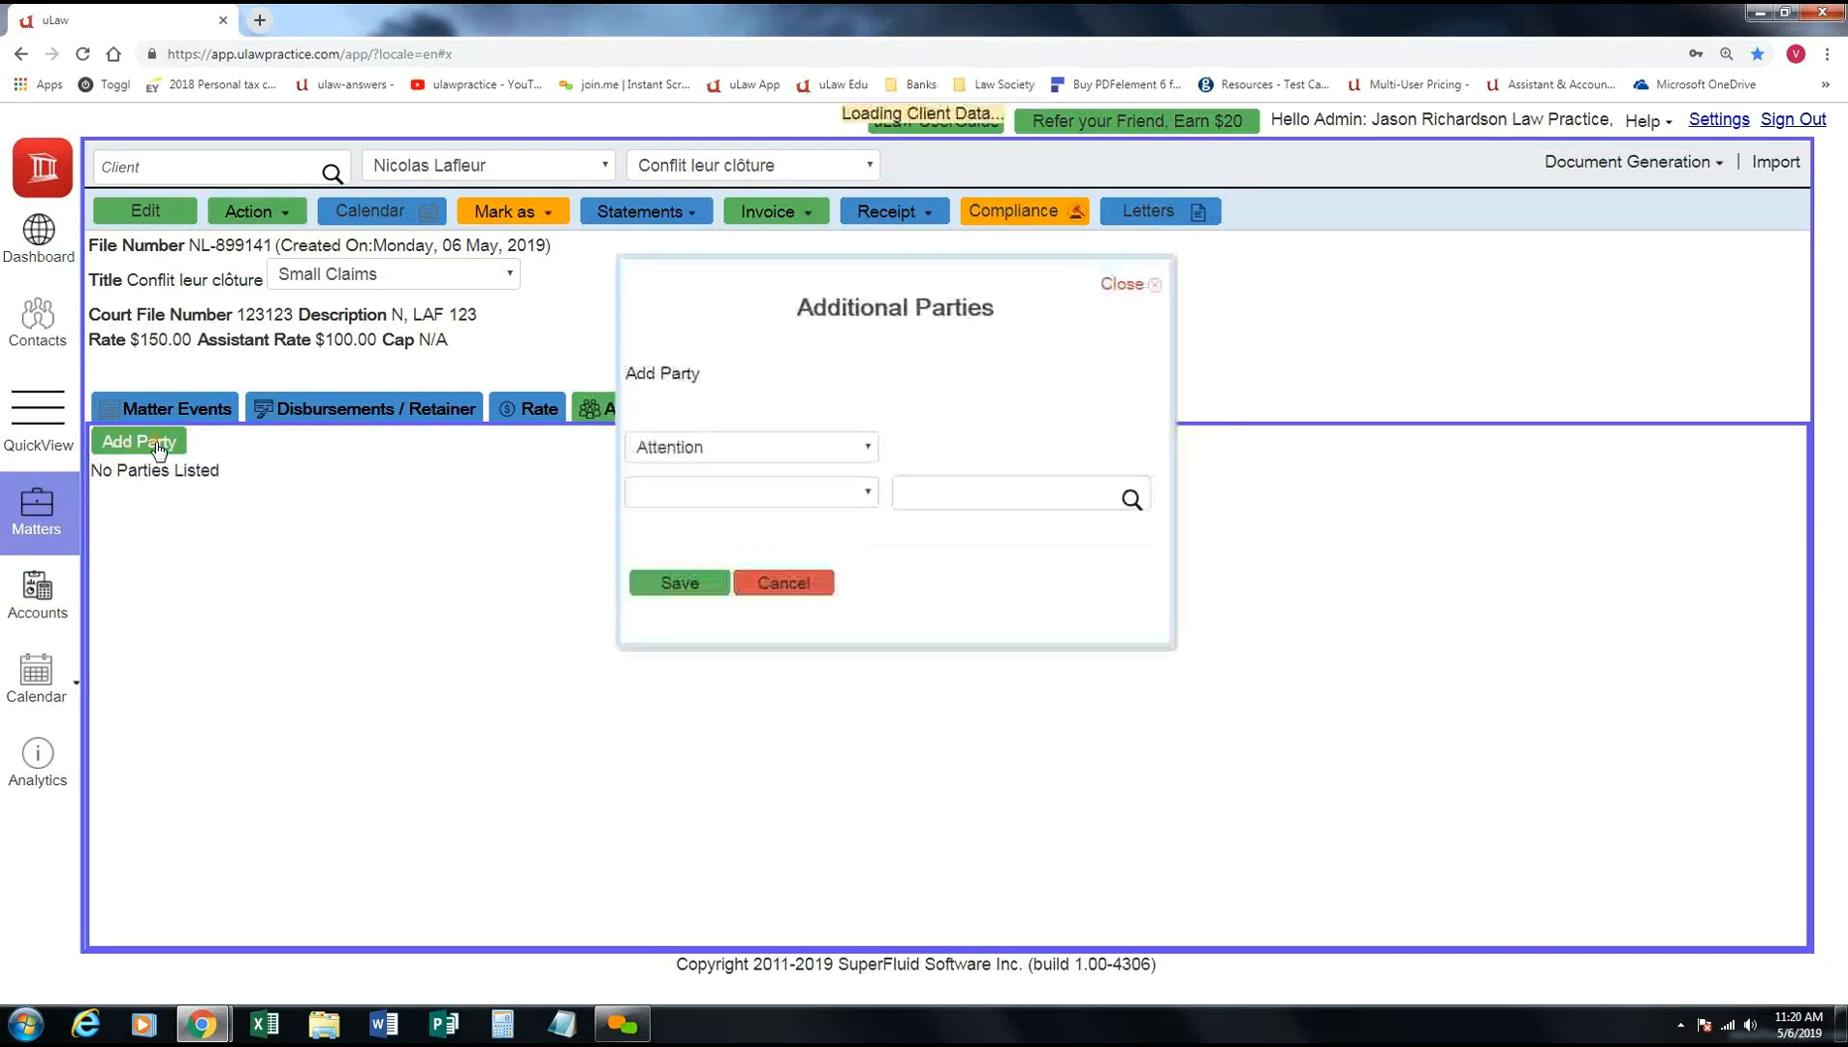
click(864, 448)
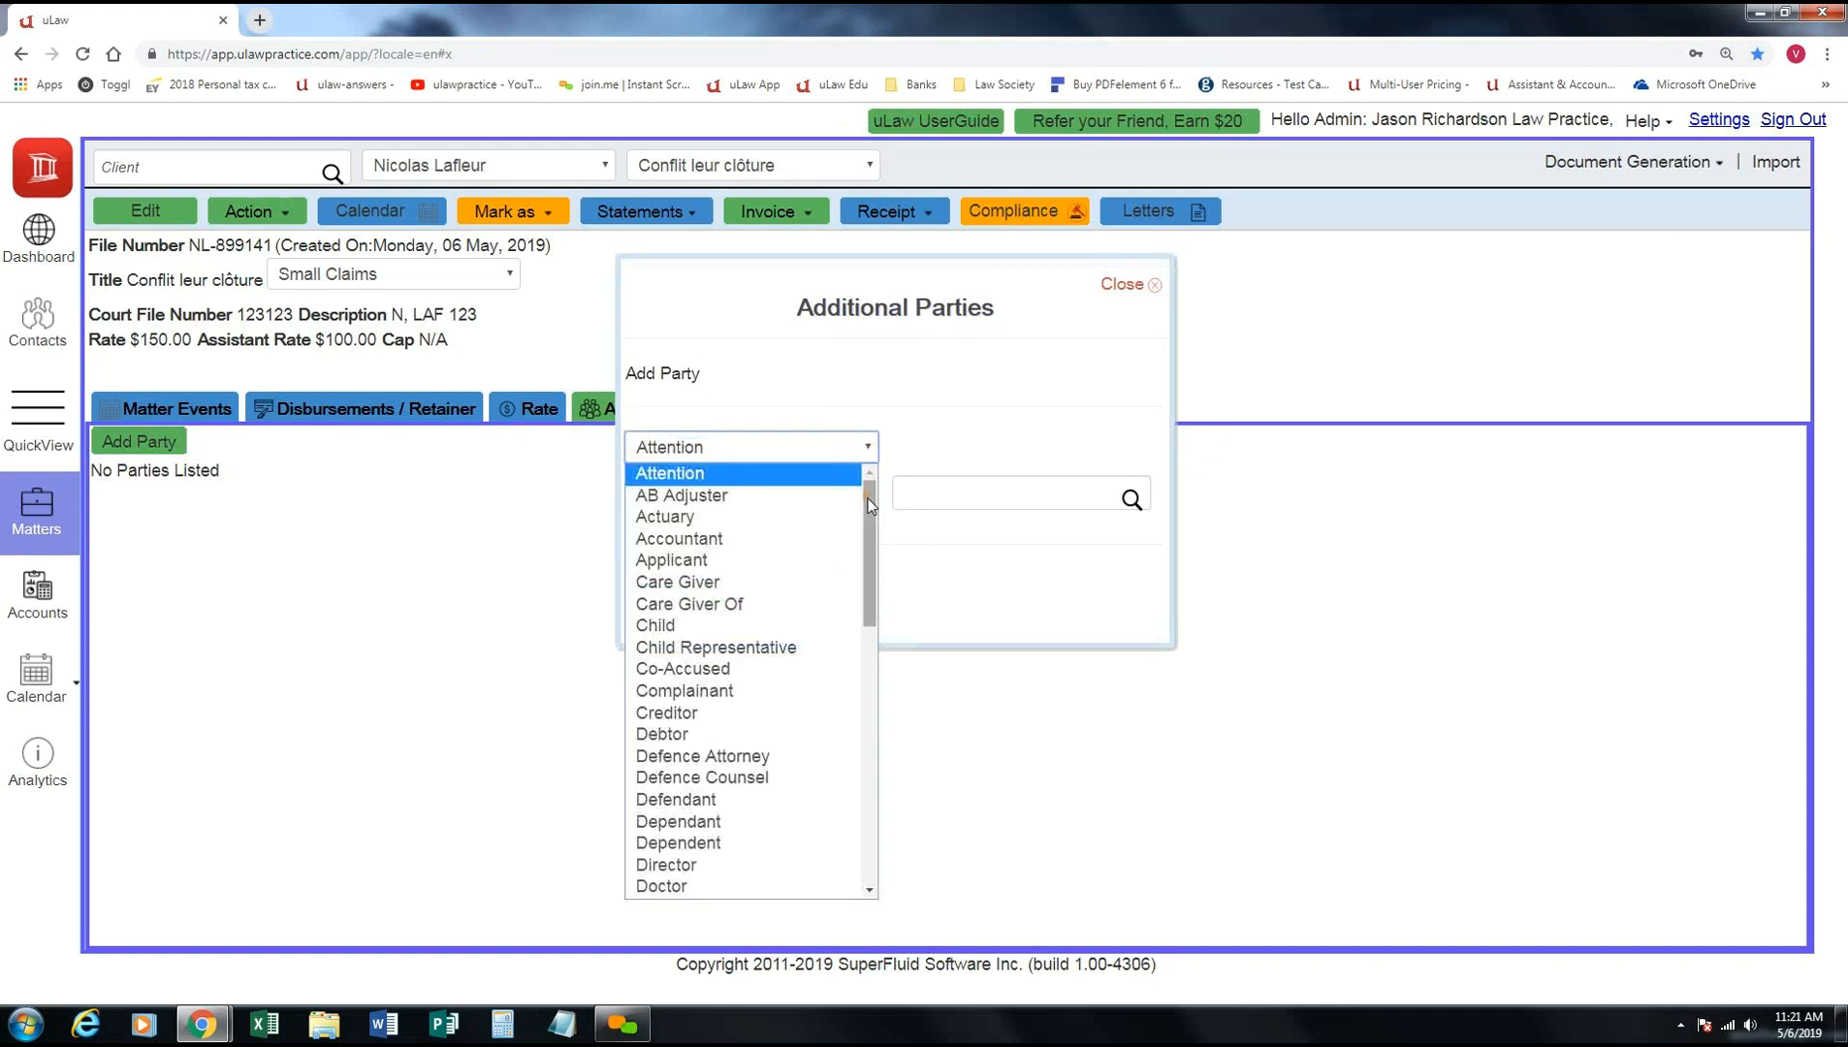
scroll(868, 498, down, 1)
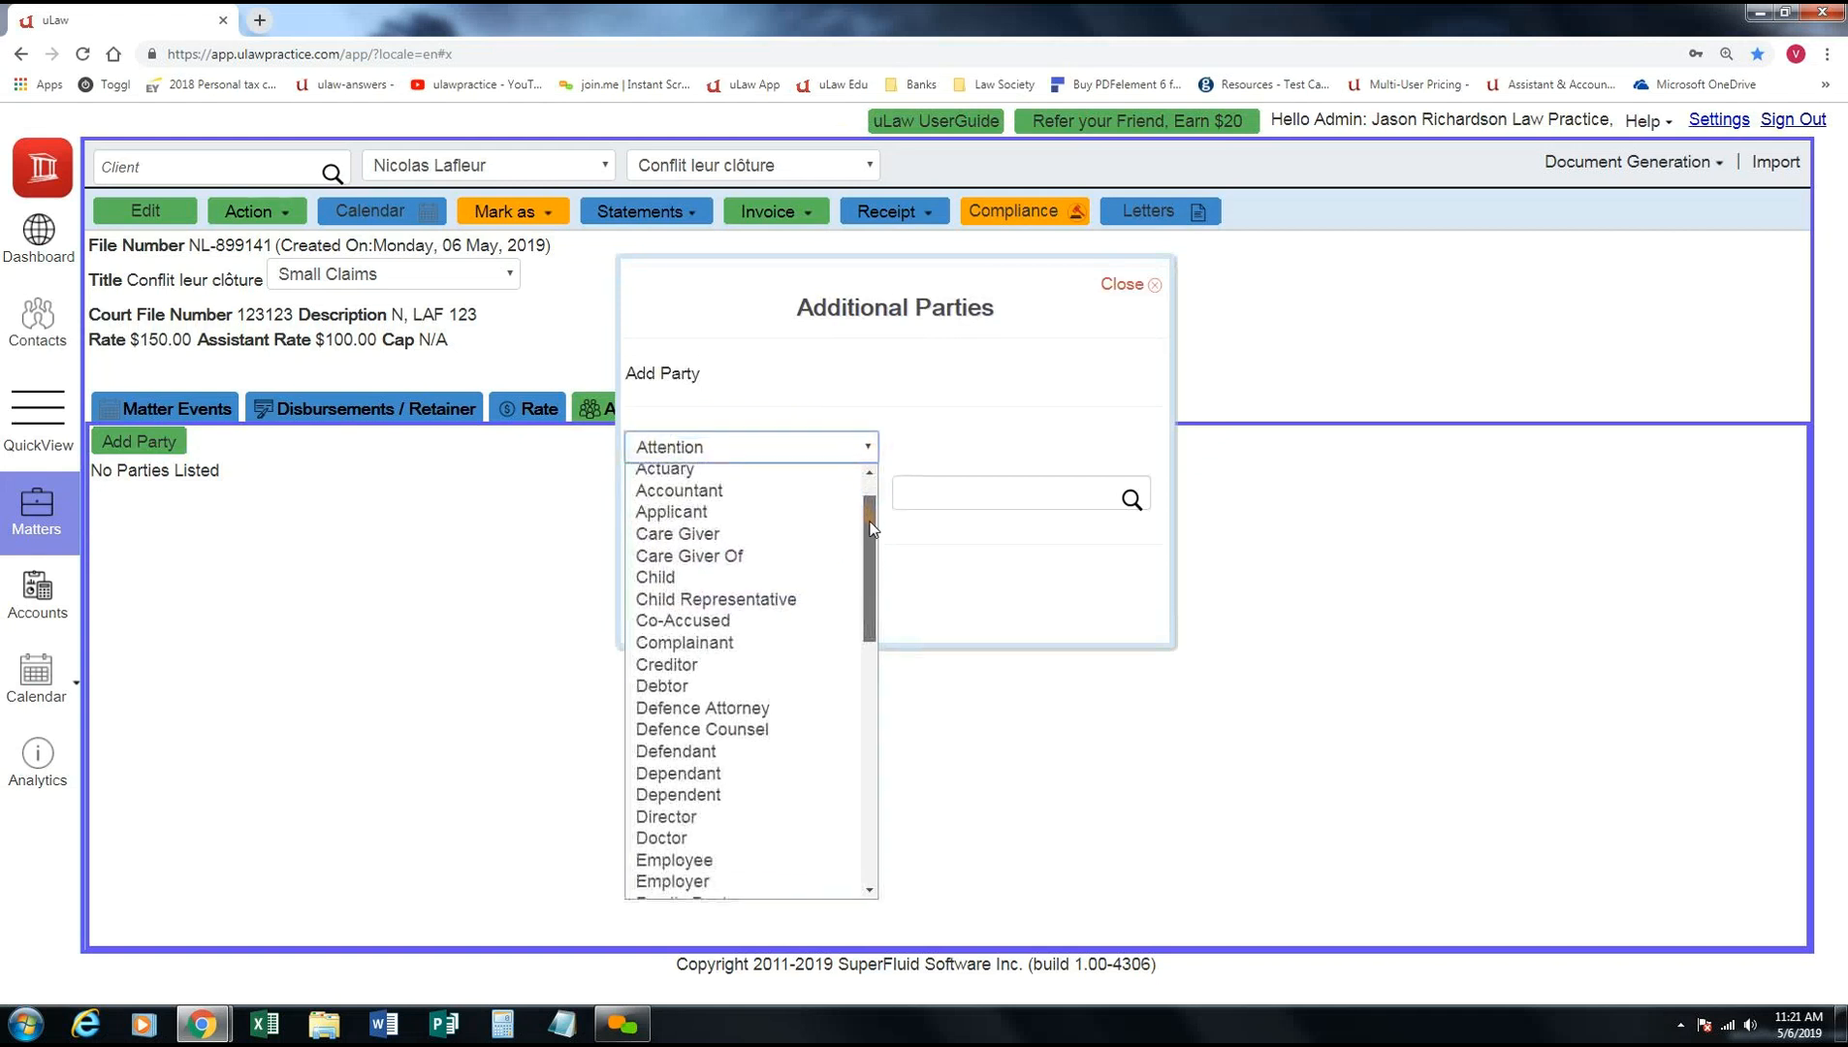
scroll(868, 531, down, 1)
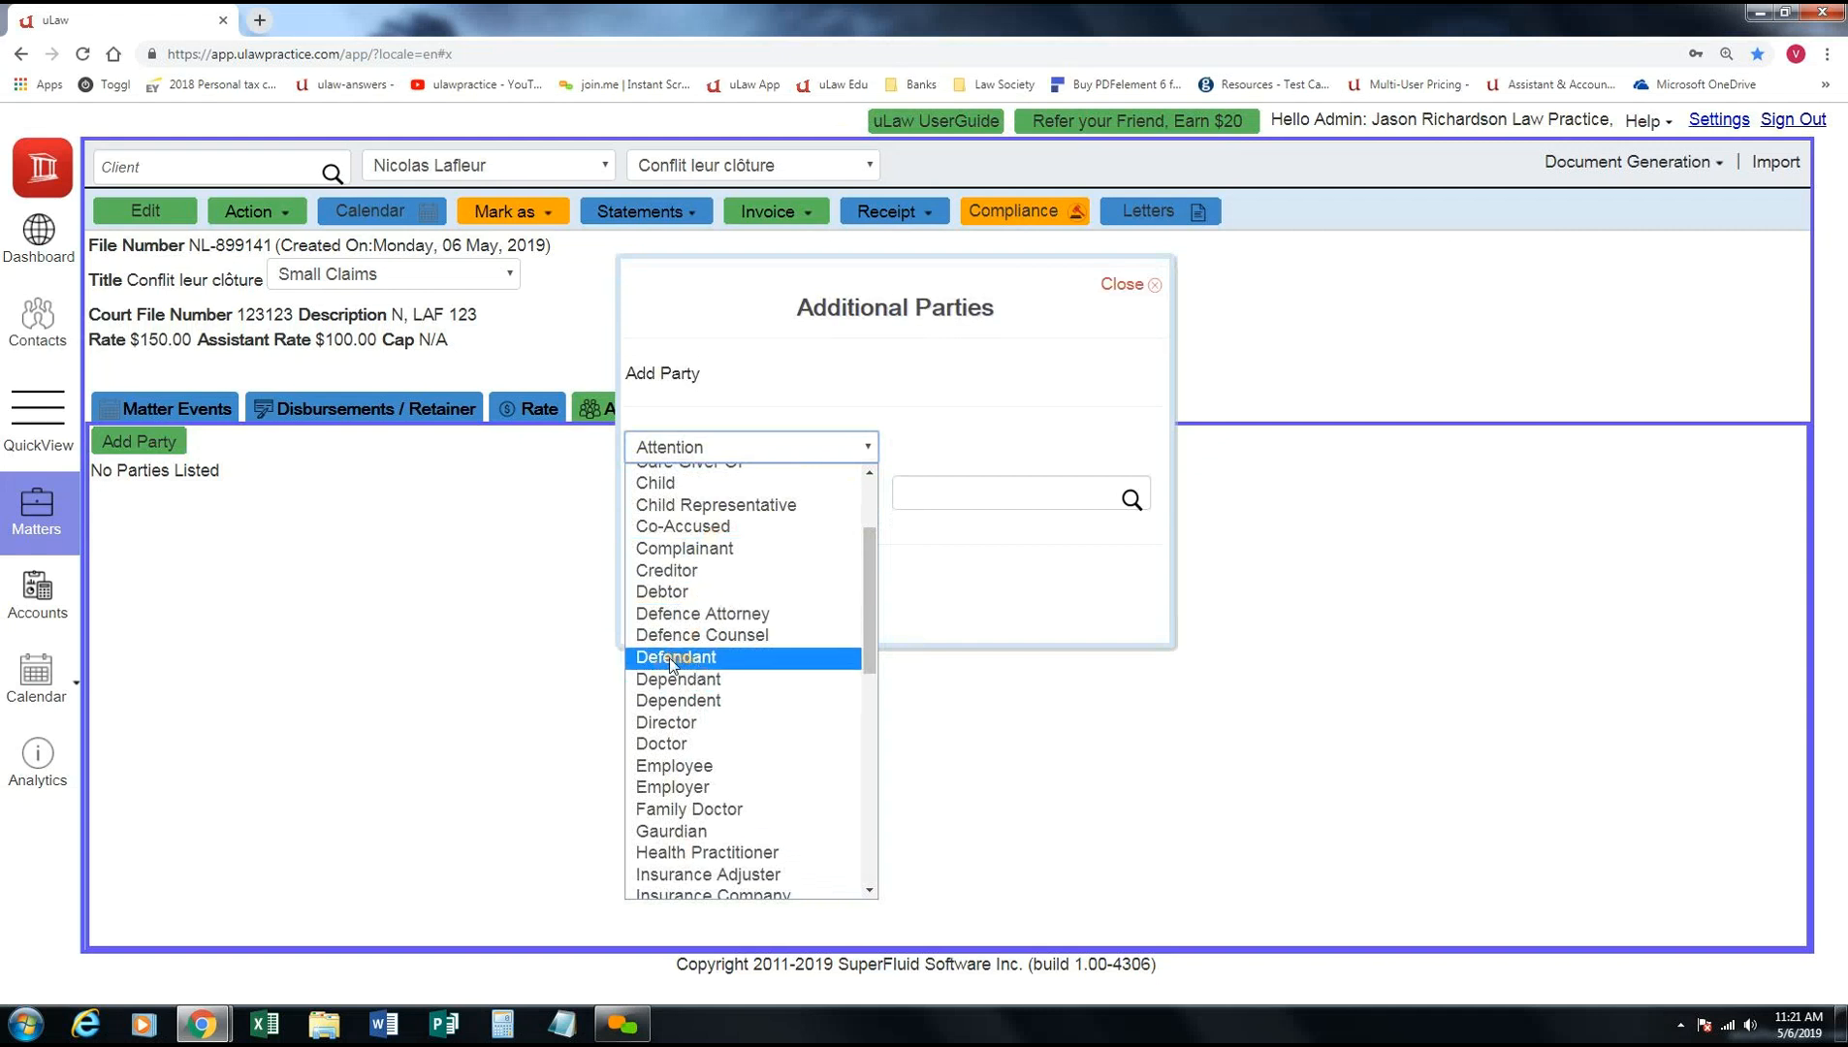
click(694, 657)
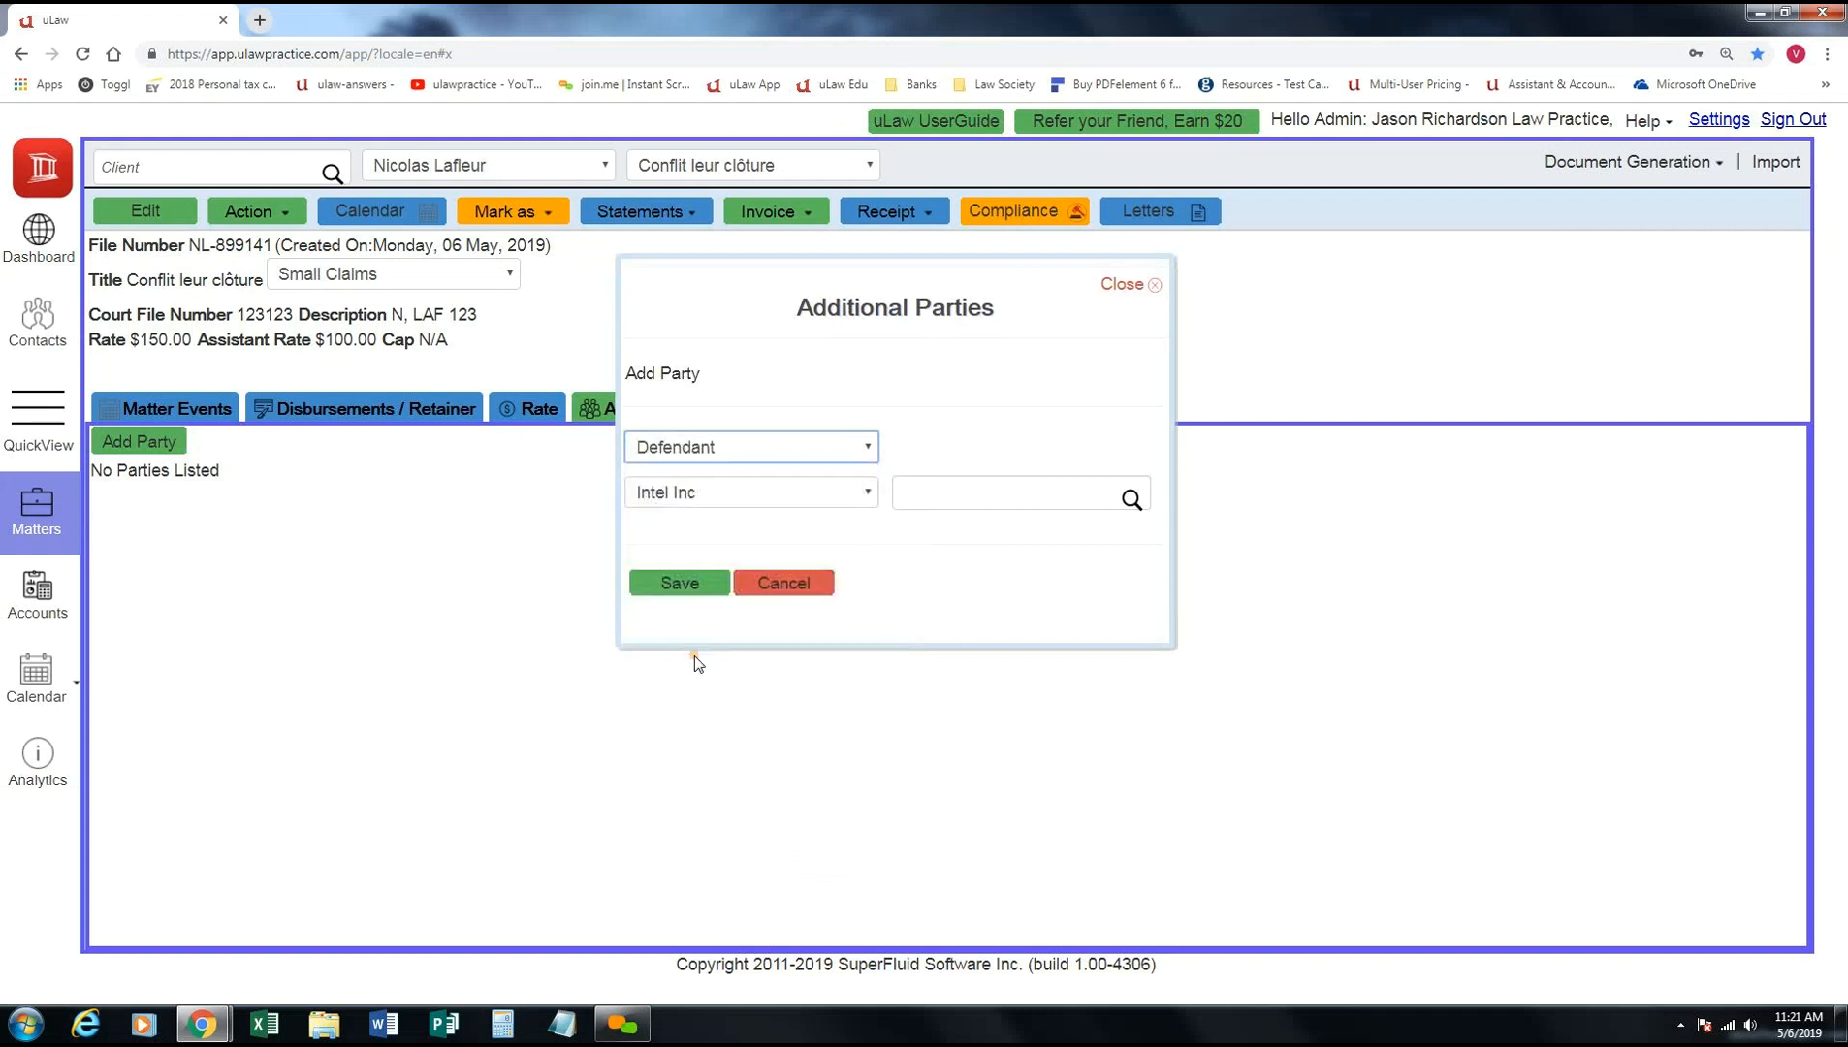
click(964, 501)
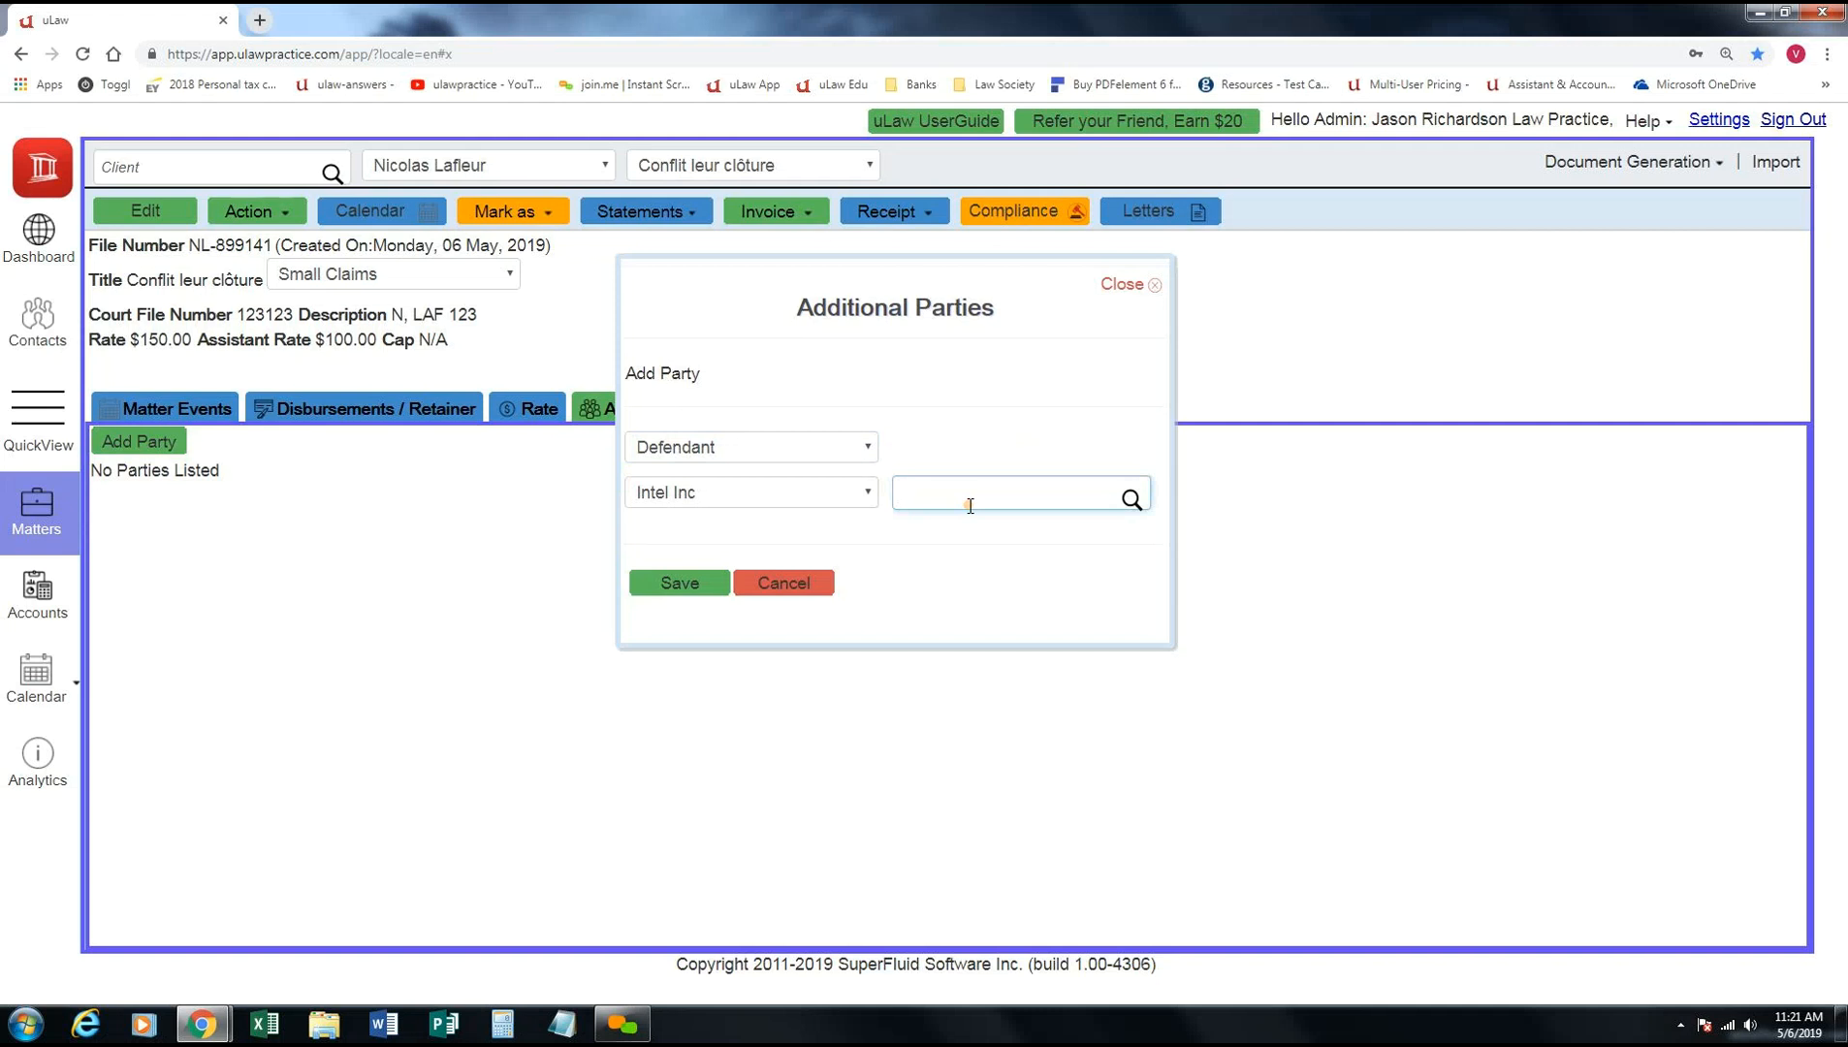
text(Marth)
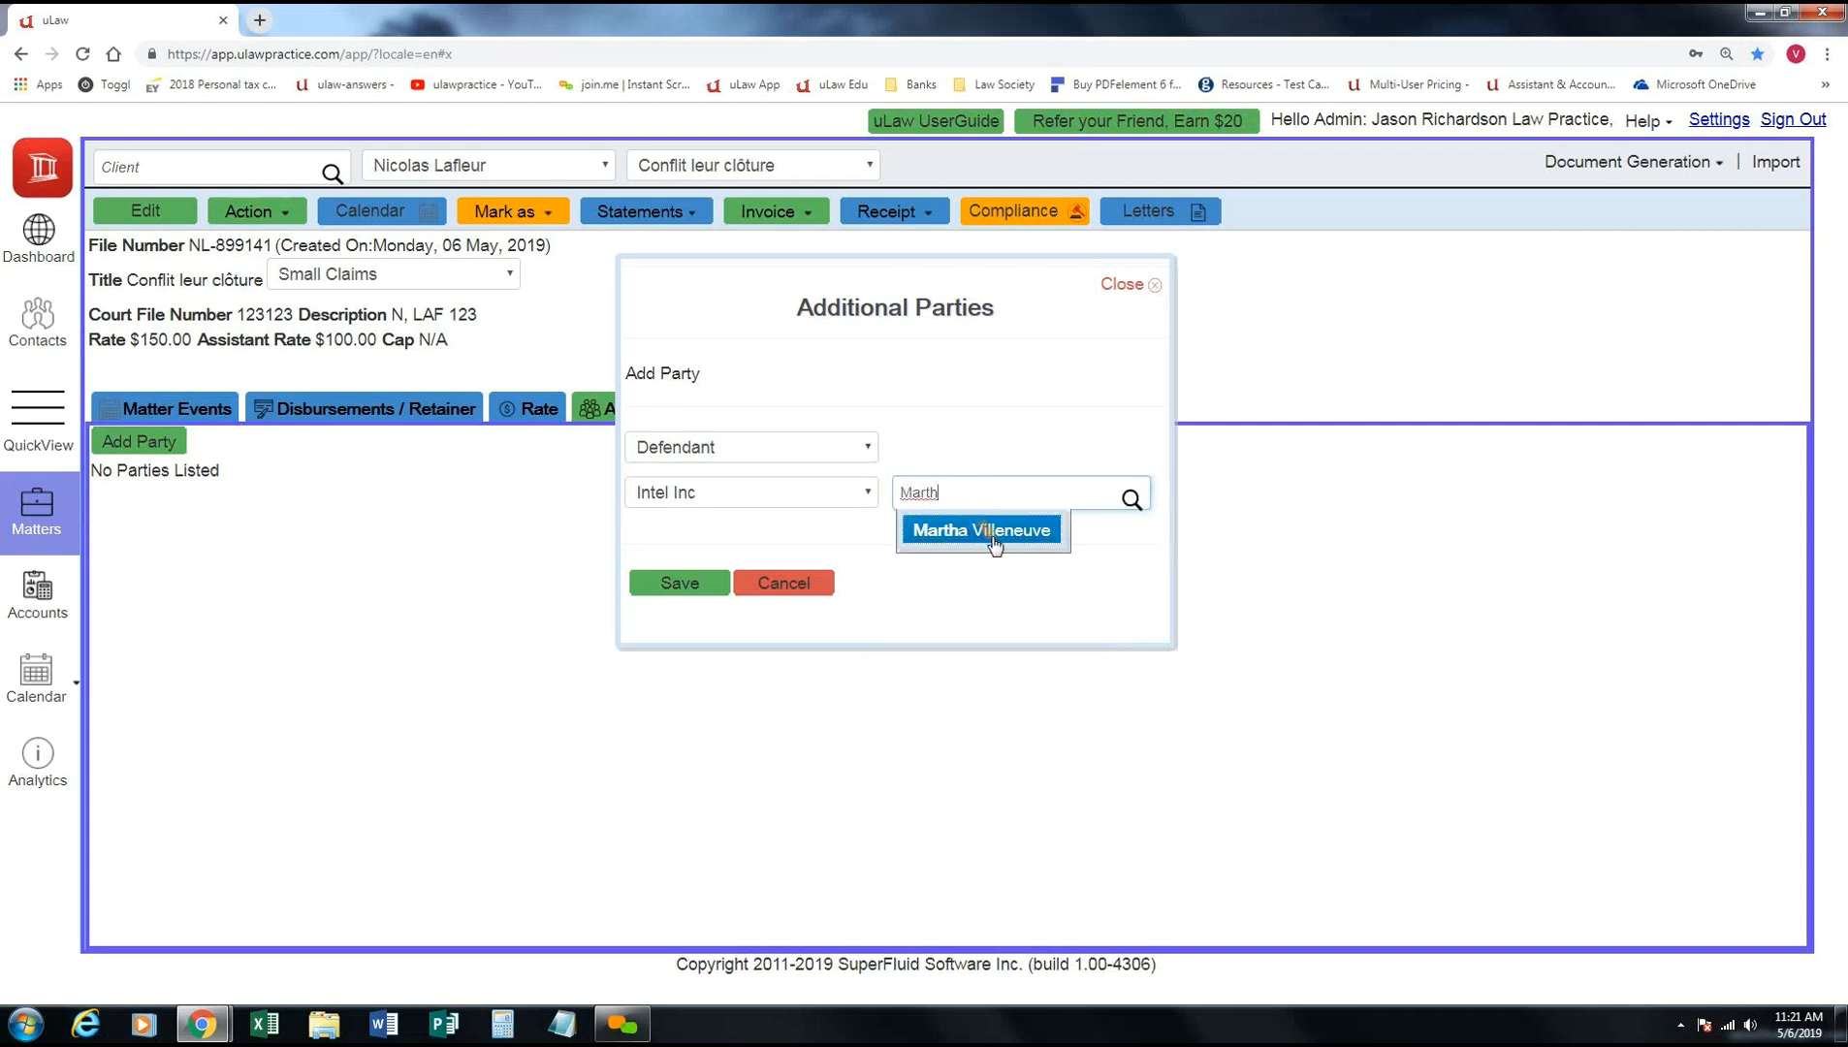
click(995, 541)
click(665, 582)
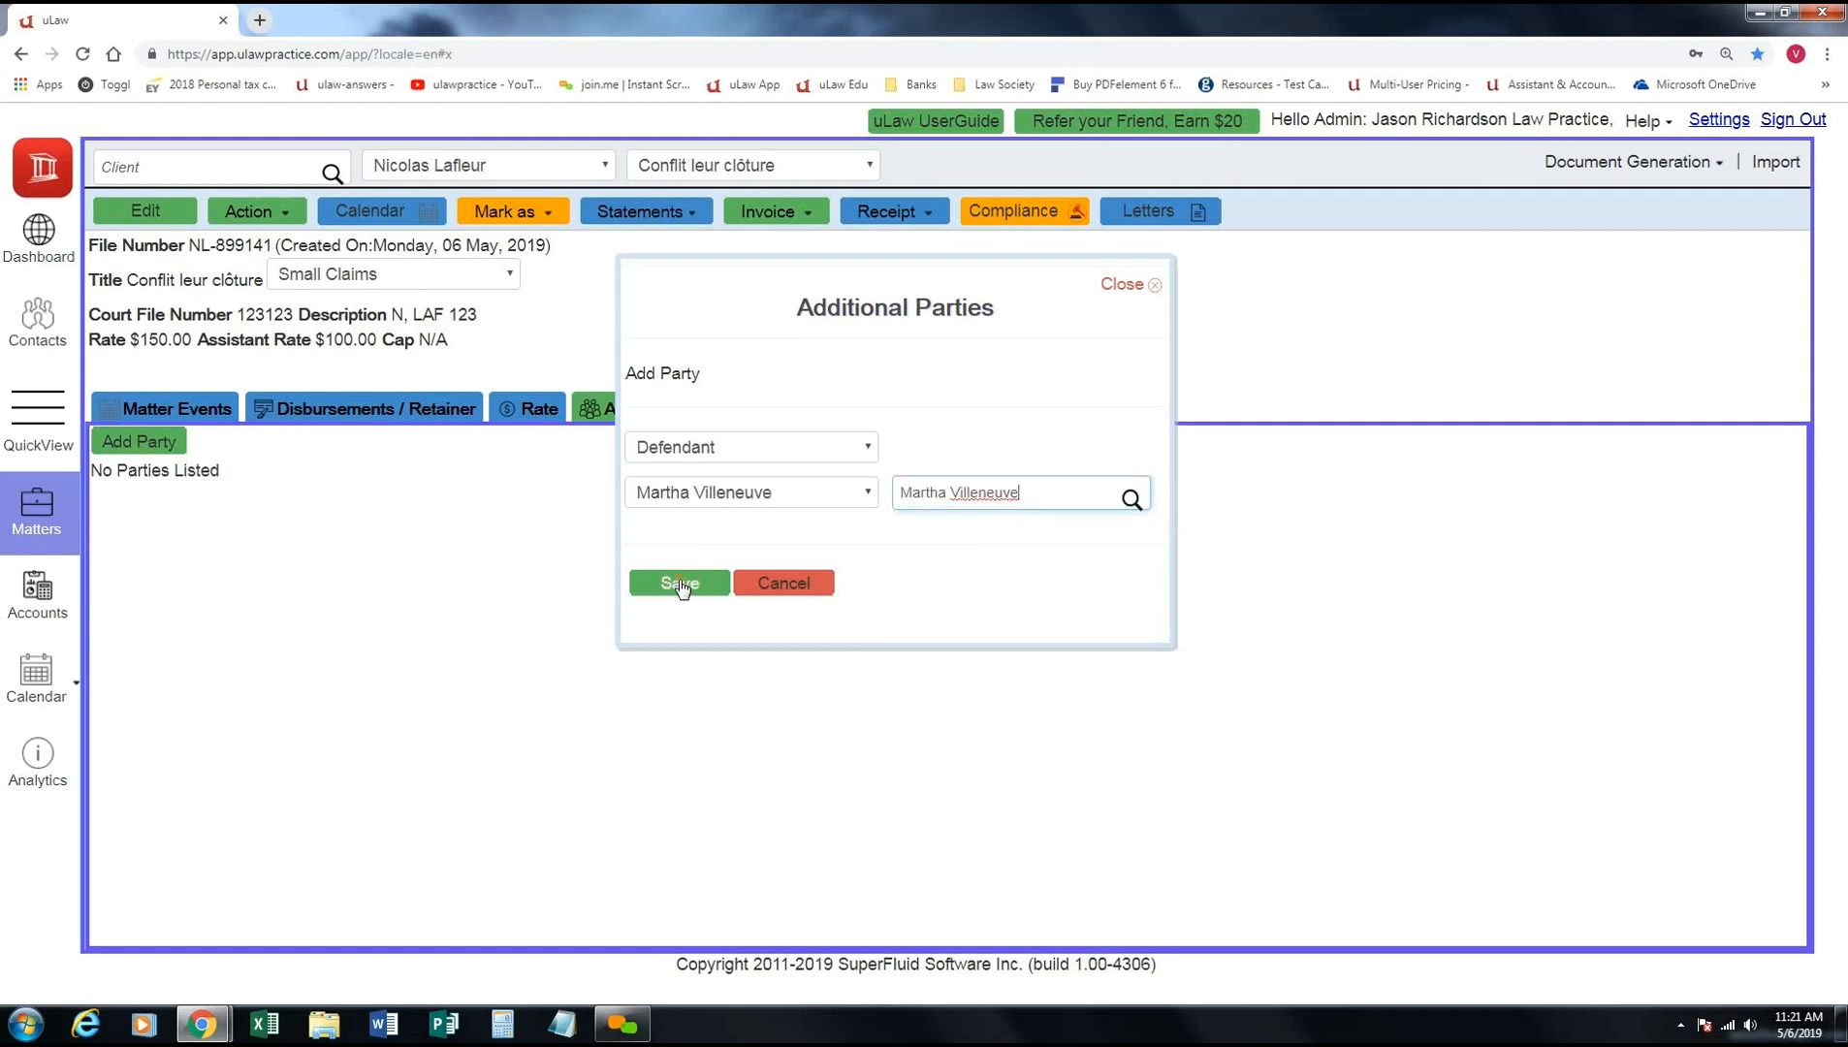
click(681, 584)
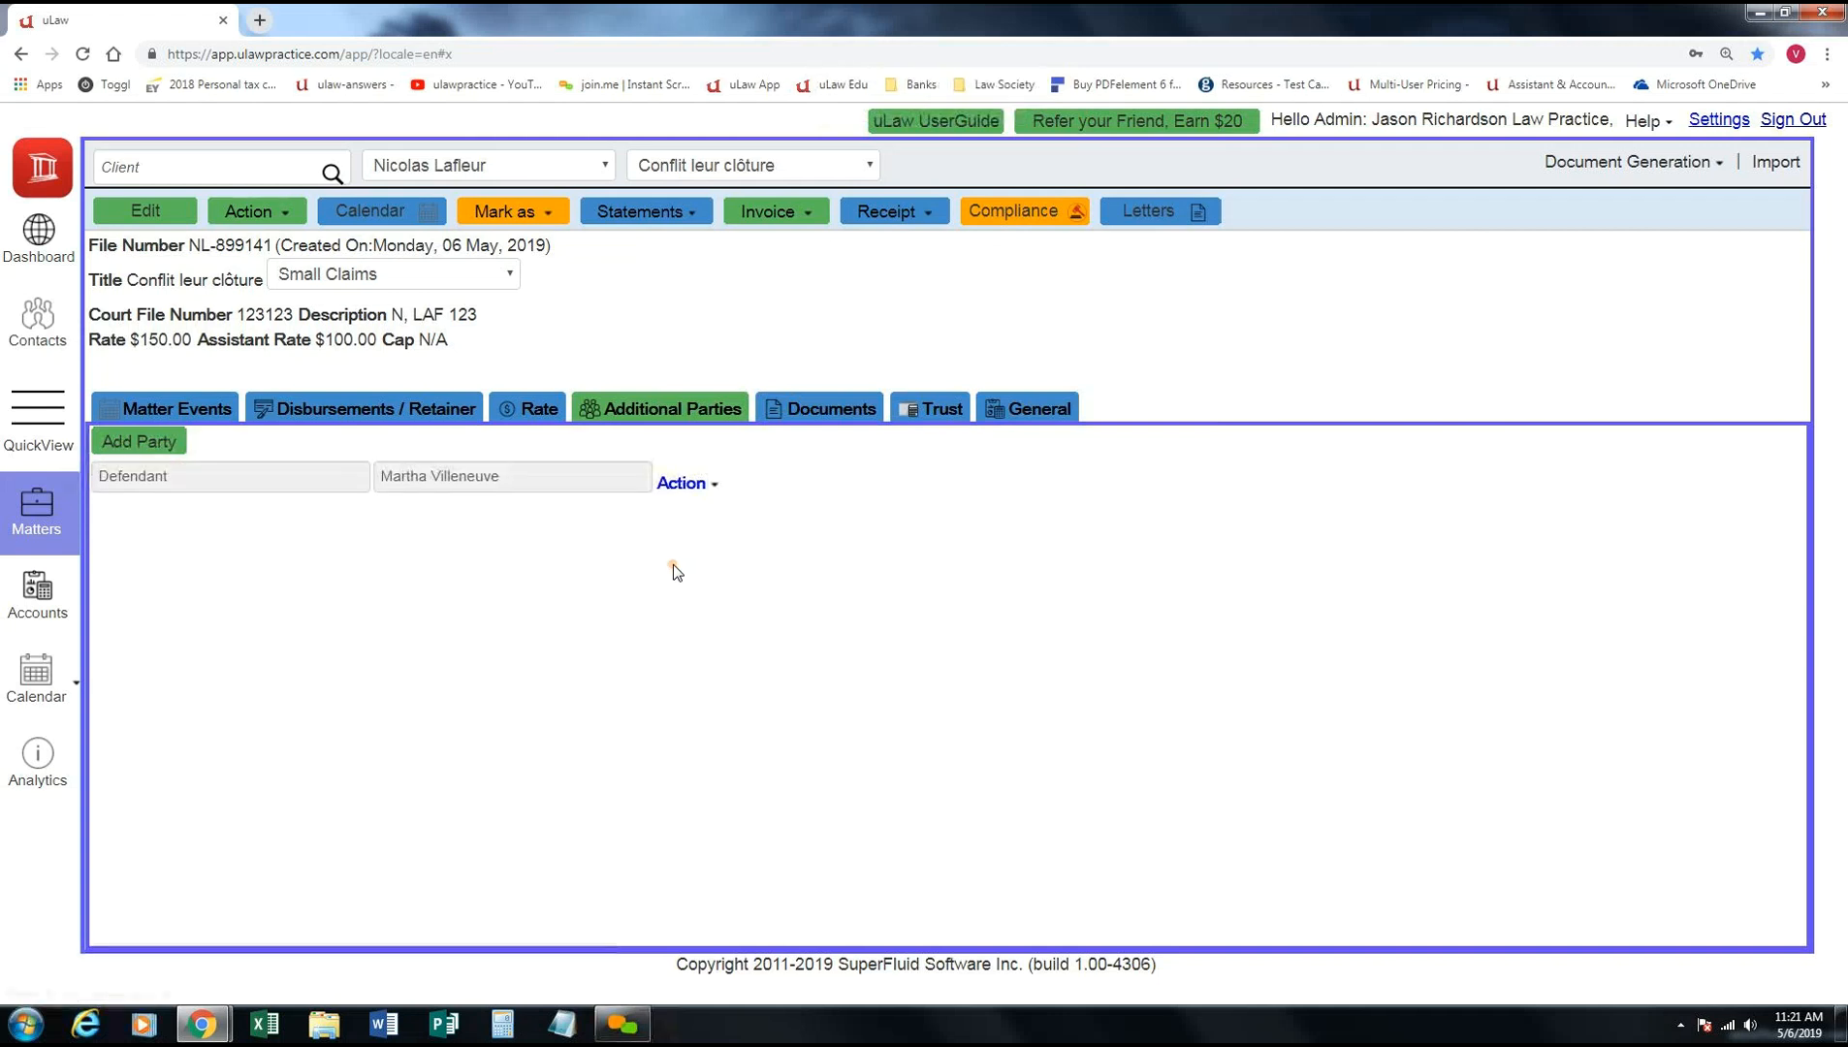